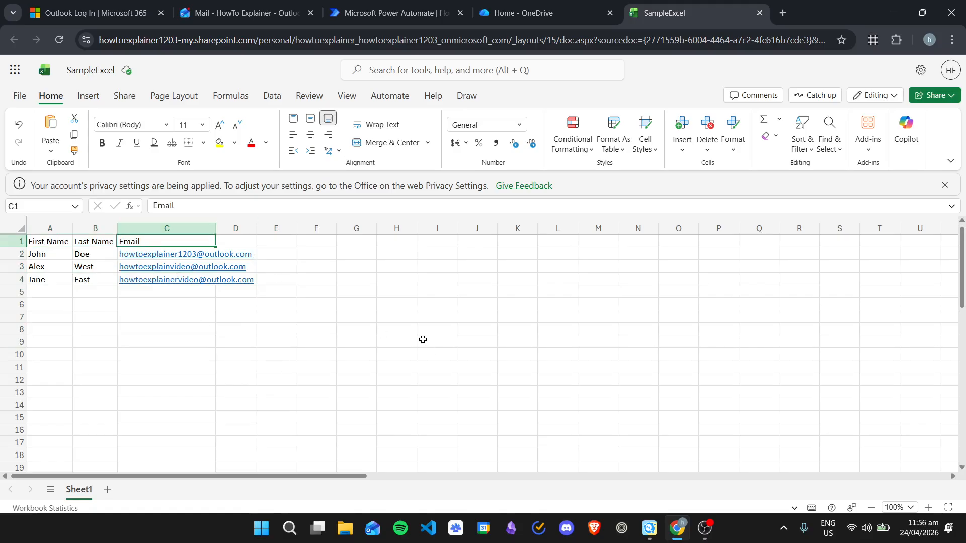
Step: Look over the name and email cells, then select the data range A1:C4
click(151, 300)
click(82, 293)
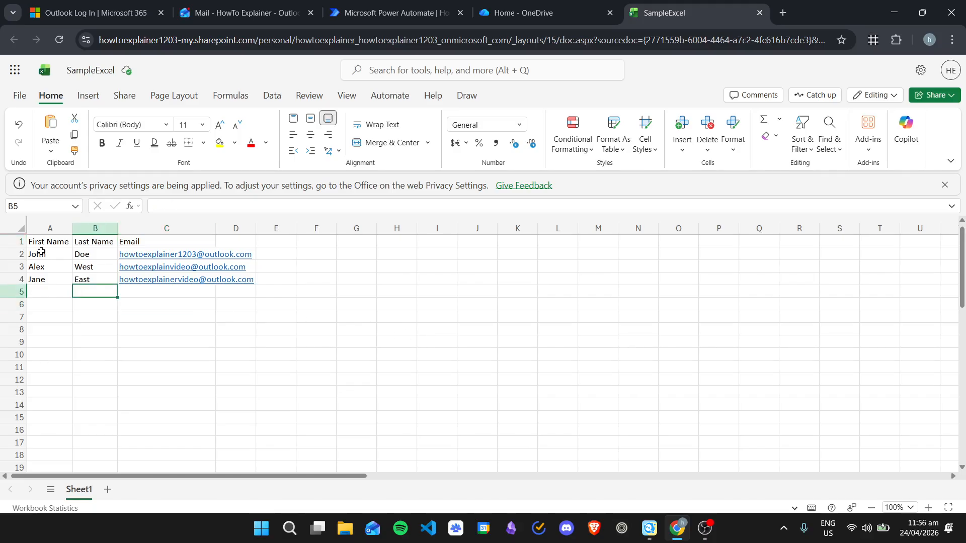
key(Right)
key(Up)
key(Up)
key(Left)
key(Left)
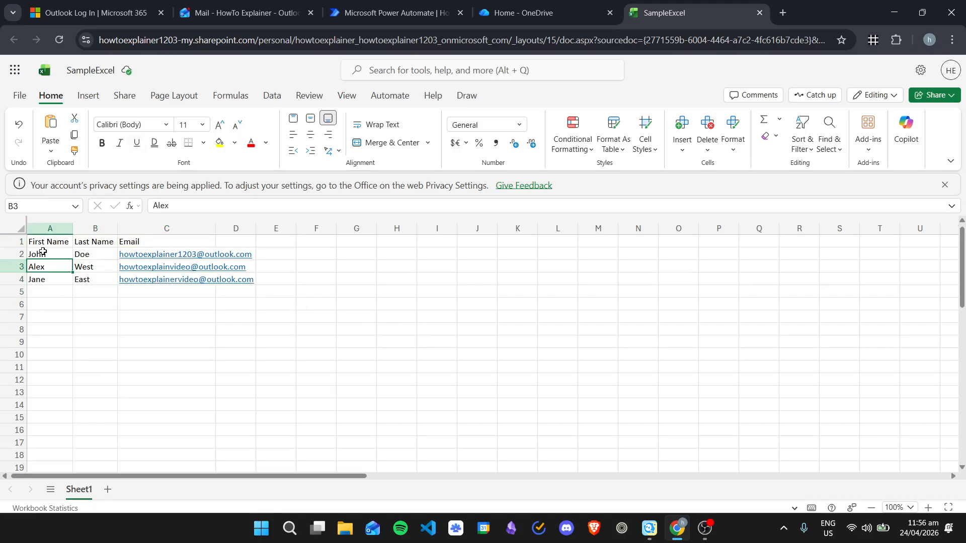
key(Up)
key(Down)
key(Down)
key(Right)
key(Up)
key(Up)
key(Down)
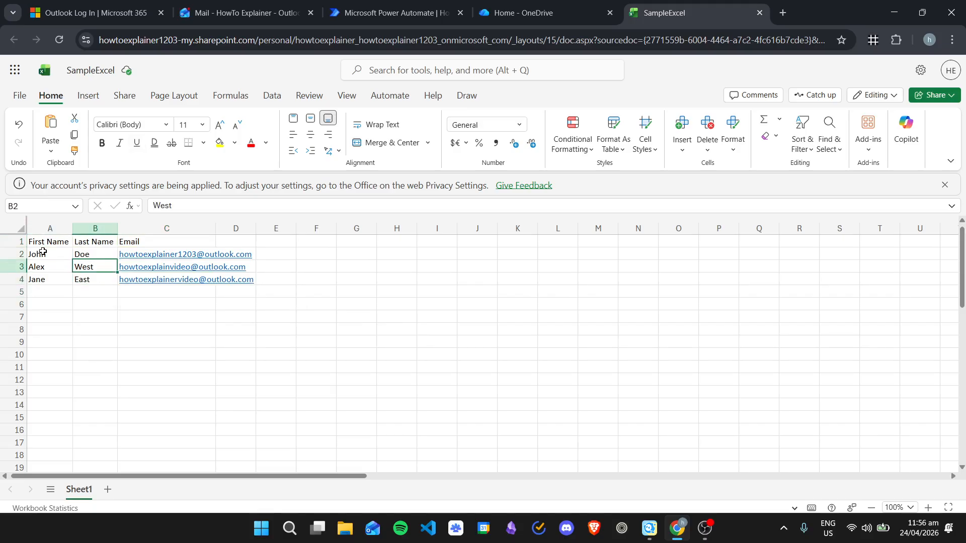
key(Right)
key(Right)
key(Left)
key(Left)
key(Left)
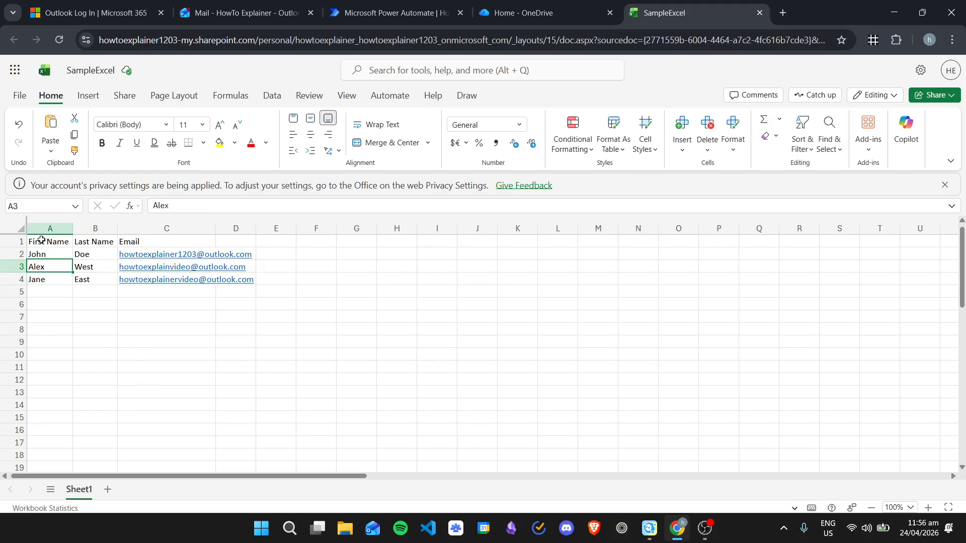
drag(47, 242, 185, 276)
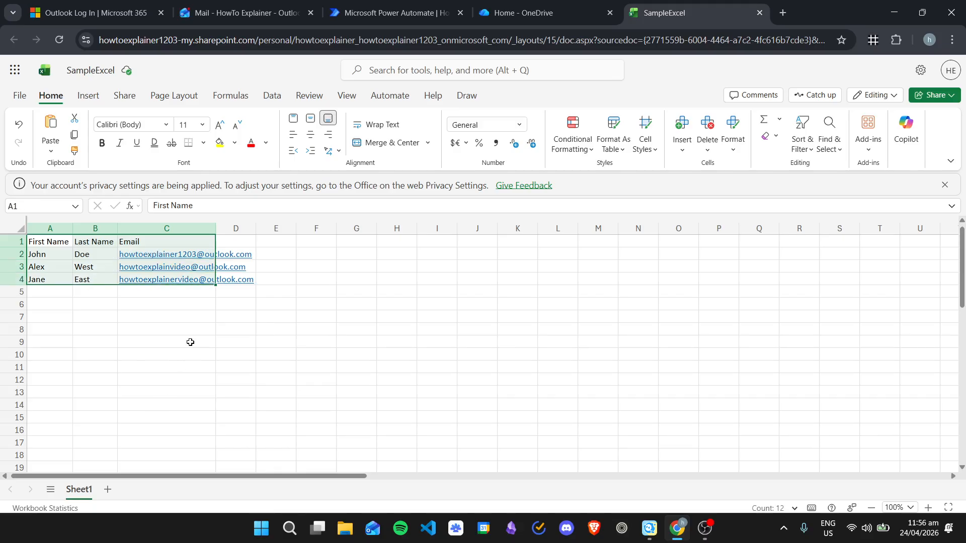
Step: Insert a table from A1:C4 with 'My table has headers' kept checked
click(93, 101)
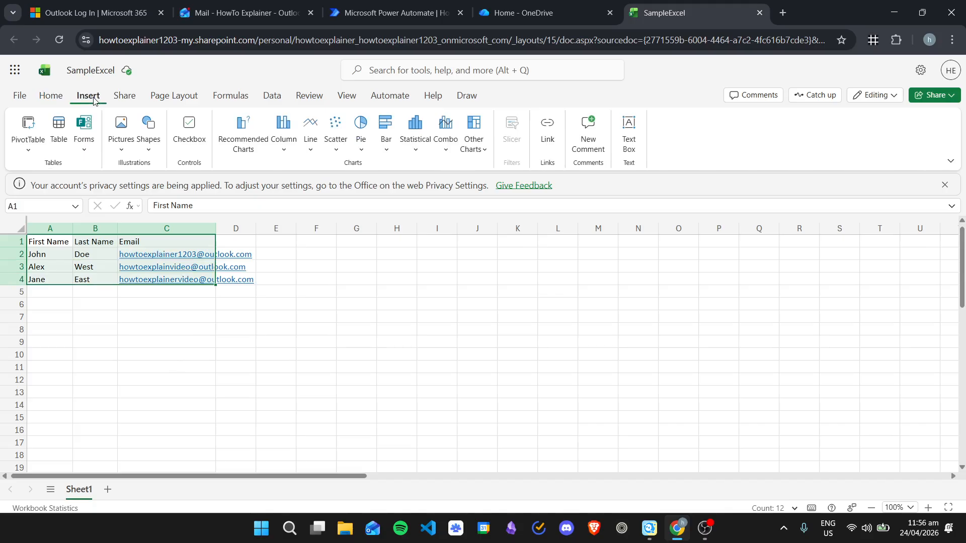
click(57, 128)
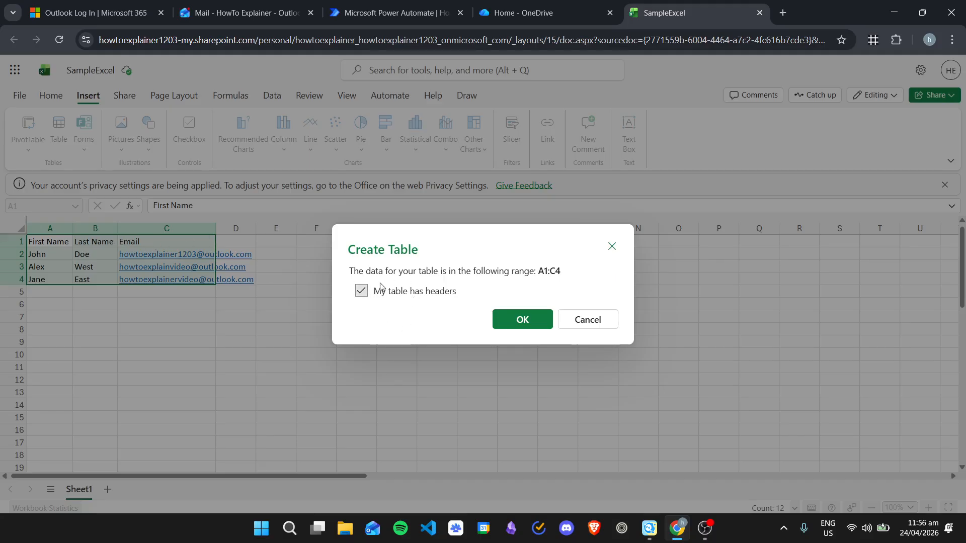
click(520, 321)
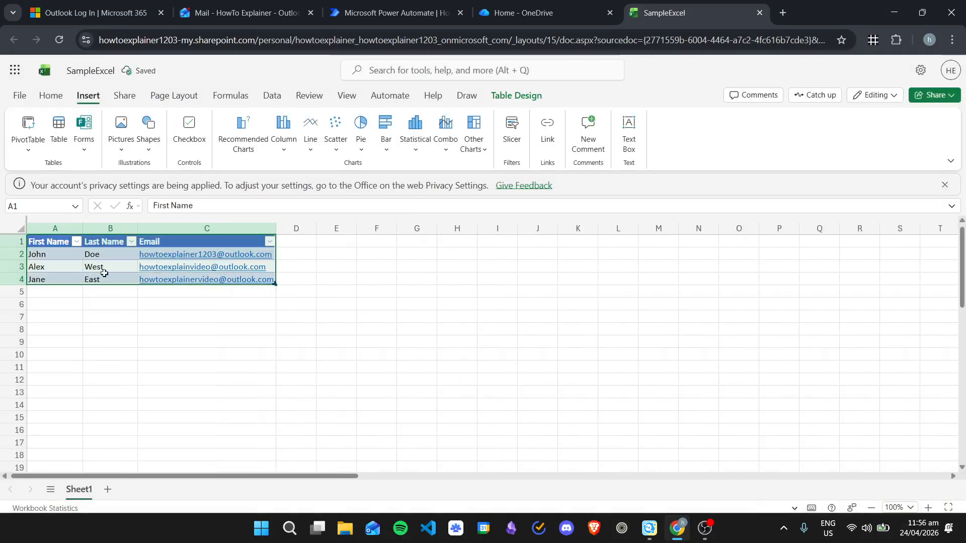
Step: Check the new table's rows and bring up its Table Design settings
click(118, 280)
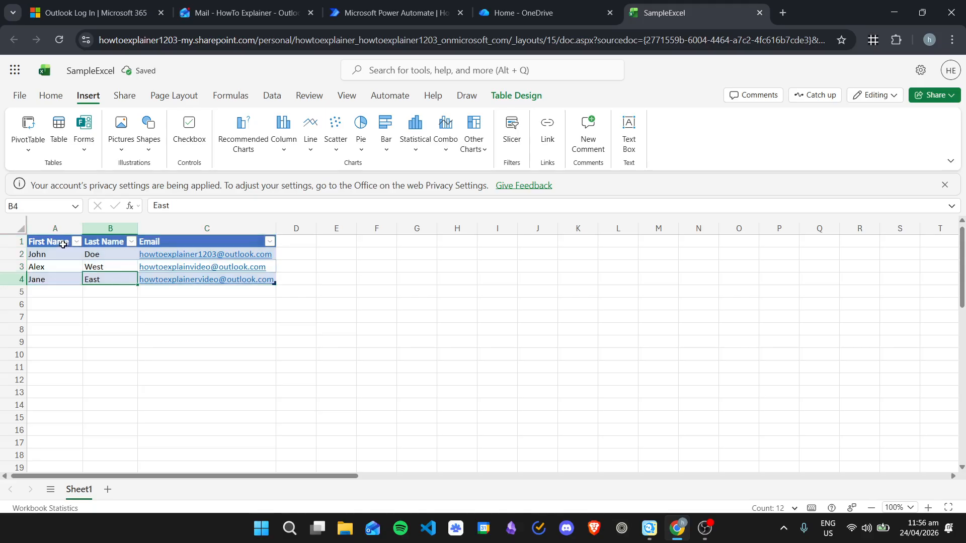
drag(52, 245, 228, 281)
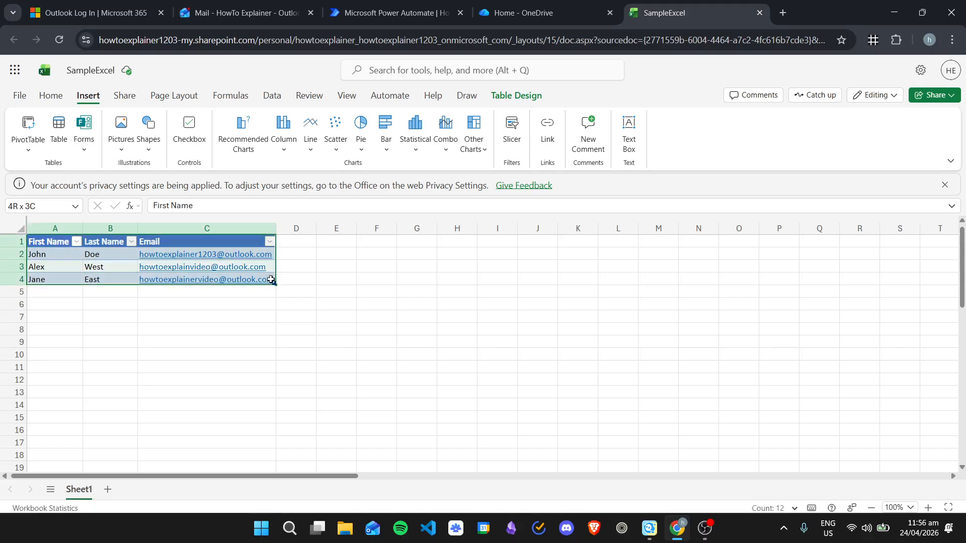
click(93, 300)
click(109, 254)
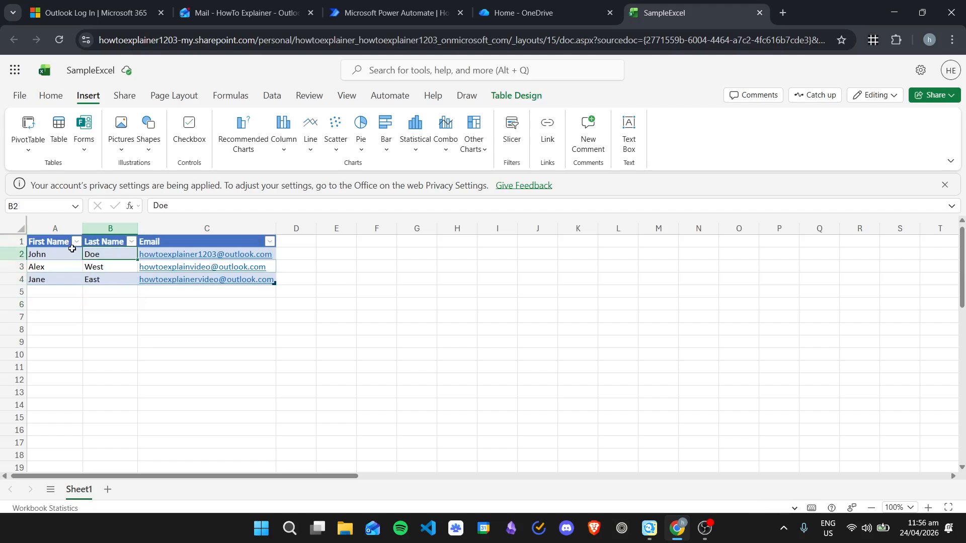
drag(72, 249, 223, 277)
click(491, 95)
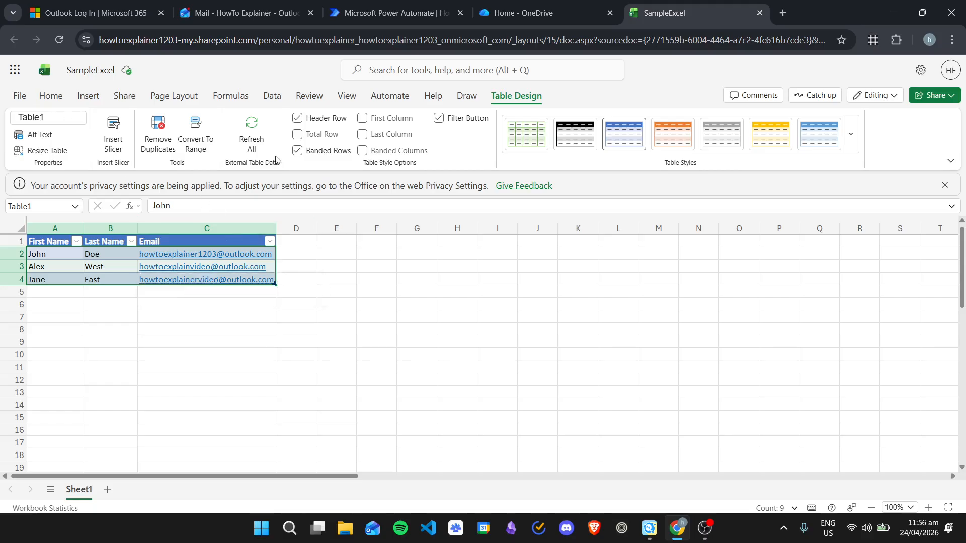
Step: Replace Table1 with RegistrationList in the Table Name box and commit the new name
click(53, 121)
drag(66, 117, 14, 113)
key(Return)
click(55, 118)
text(RegistrationList)
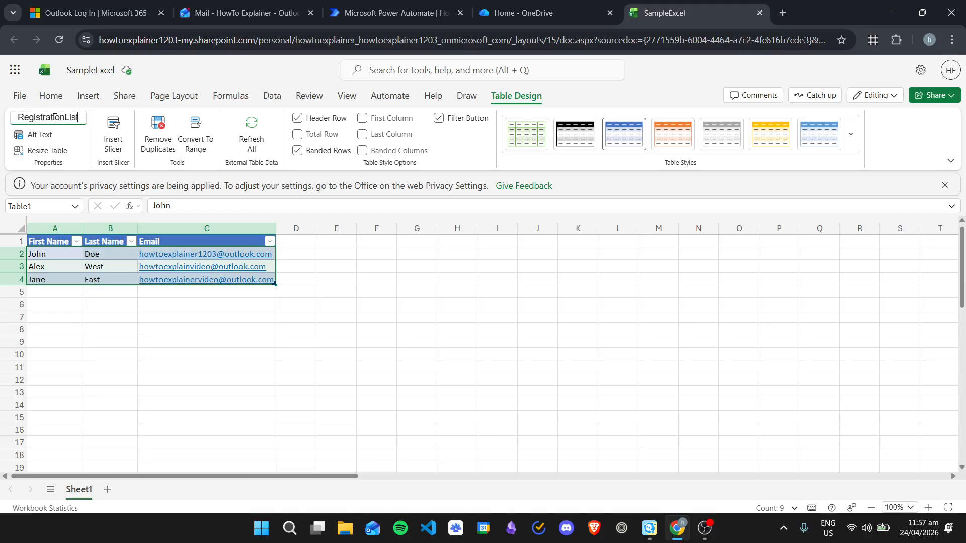
click(142, 316)
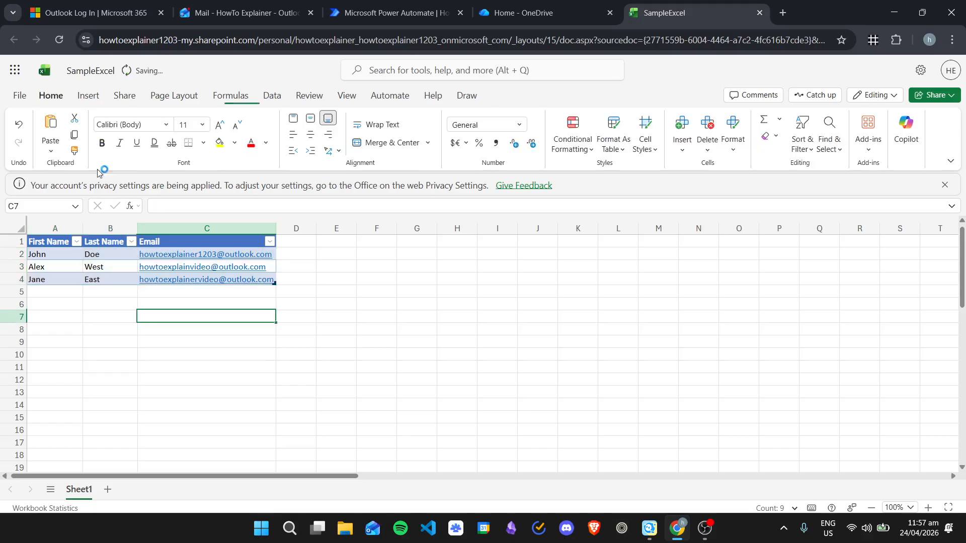
click(114, 247)
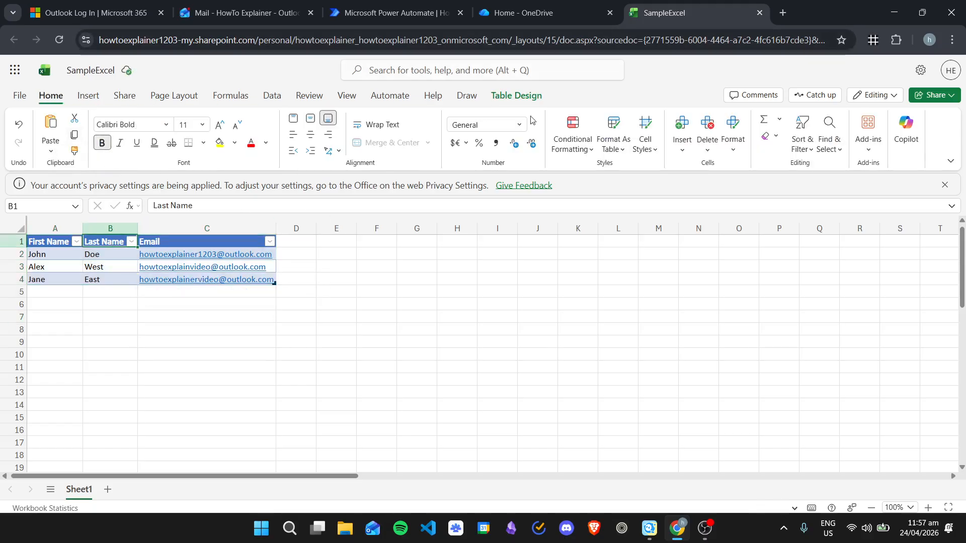
click(549, 5)
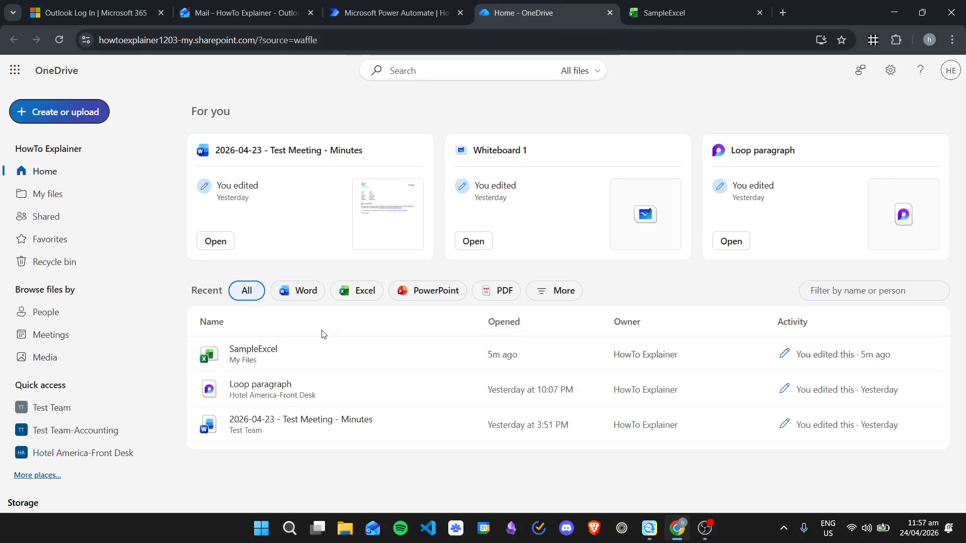
Step: From Outlook's app launcher, search 'pow' and launch Power Automate
click(408, 6)
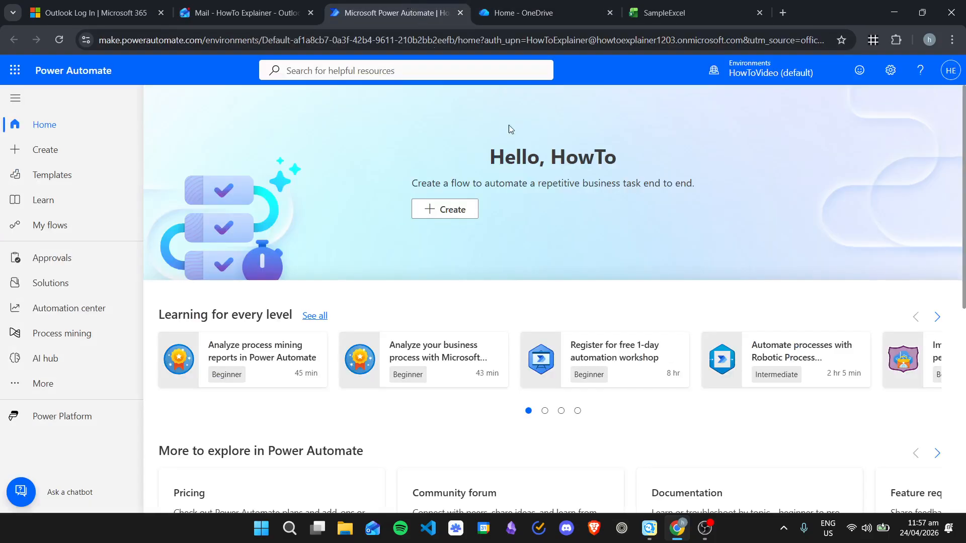
click(267, 5)
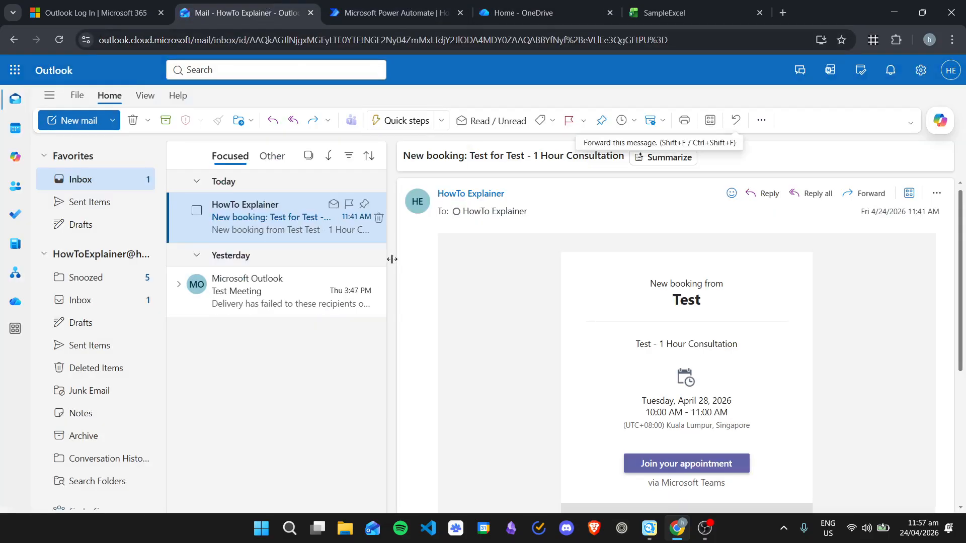
click(14, 70)
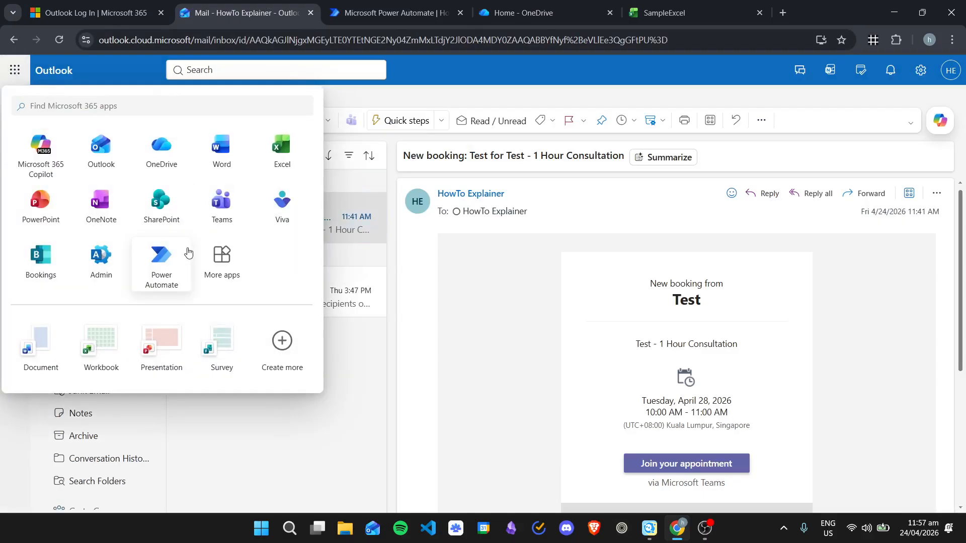
click(163, 106)
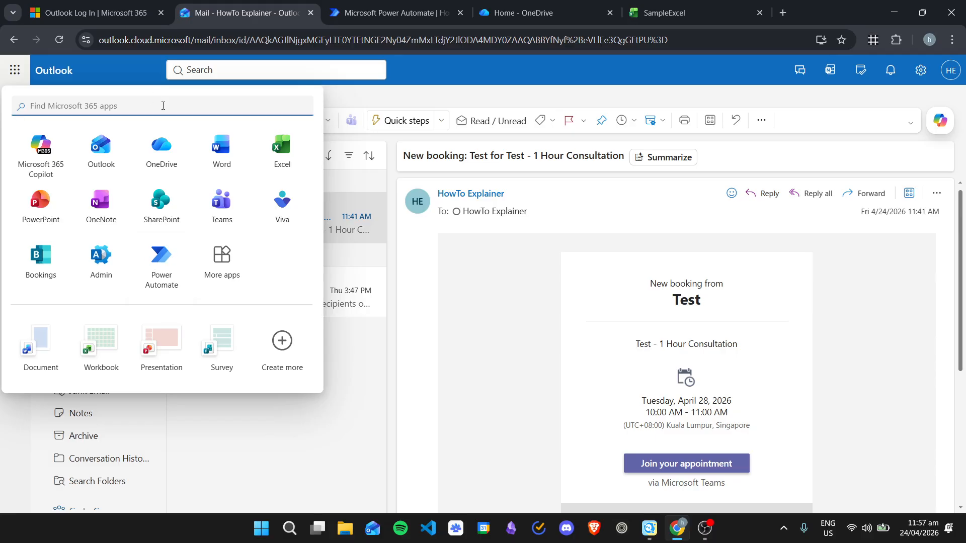
text(power)
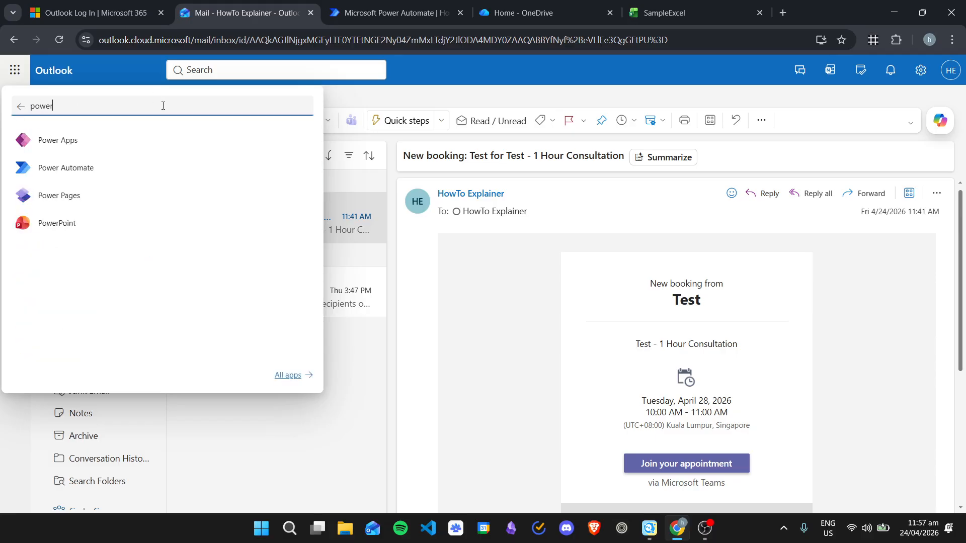
click(99, 171)
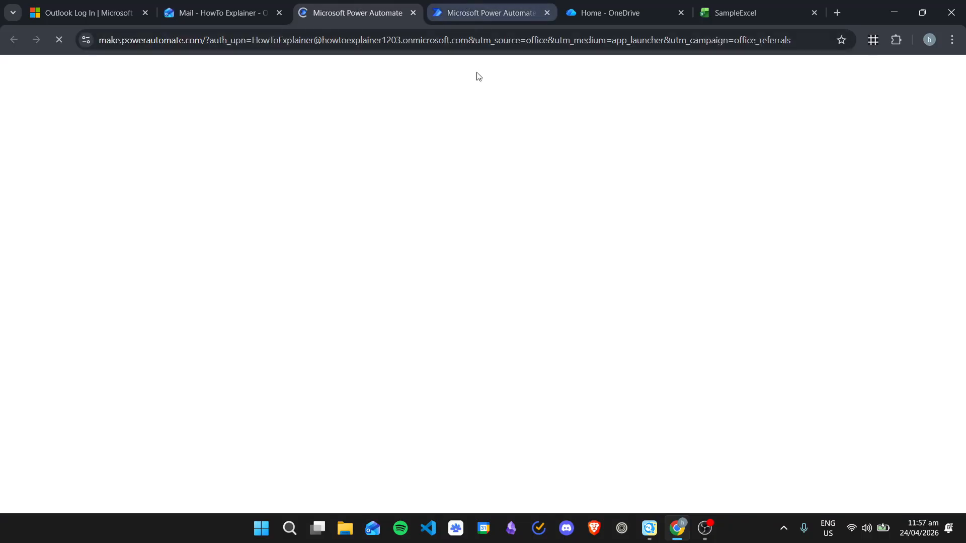
Step: Close the extra Power Automate tab and go to the Create page
click(547, 12)
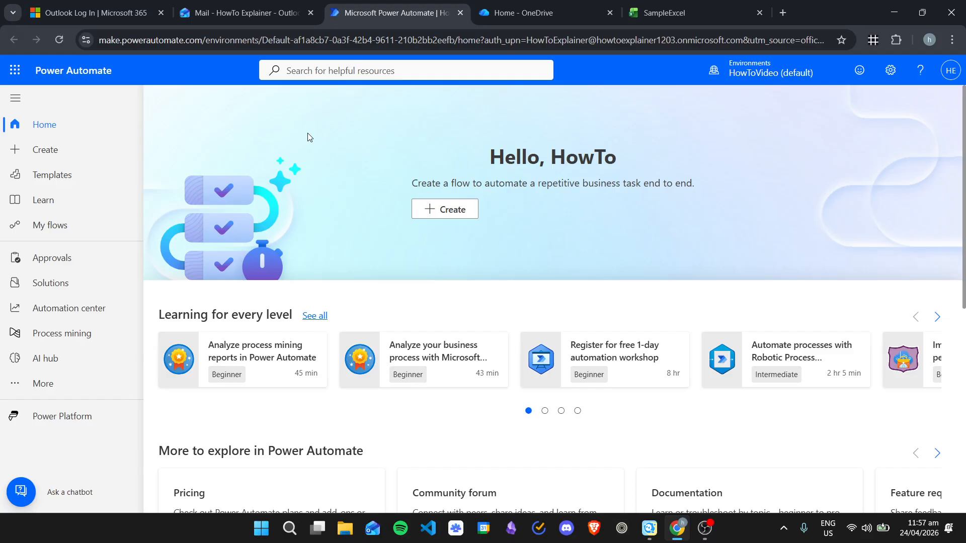
click(2, 151)
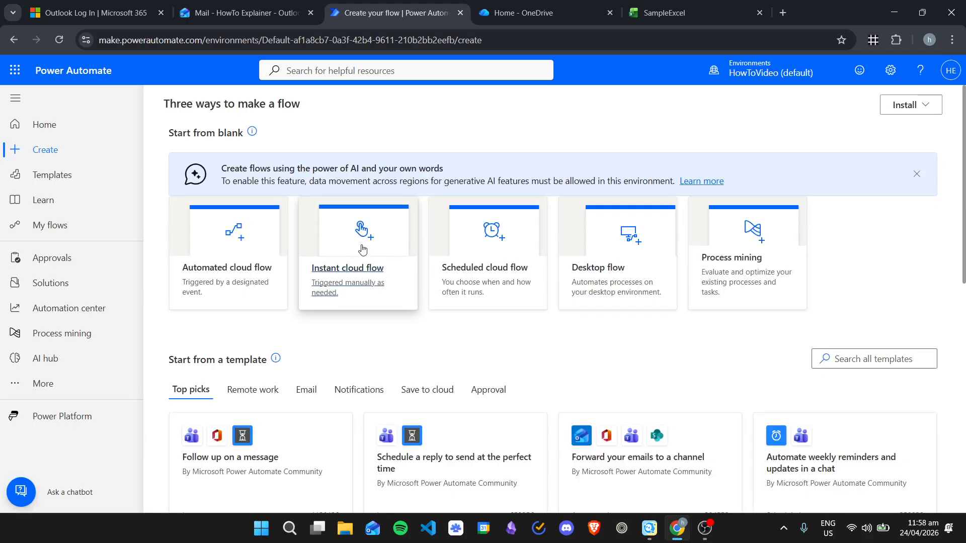
Step: Create an instant cloud flow 'Excel Info to Outlook' using the 'Manually trigger a flow' trigger
click(383, 282)
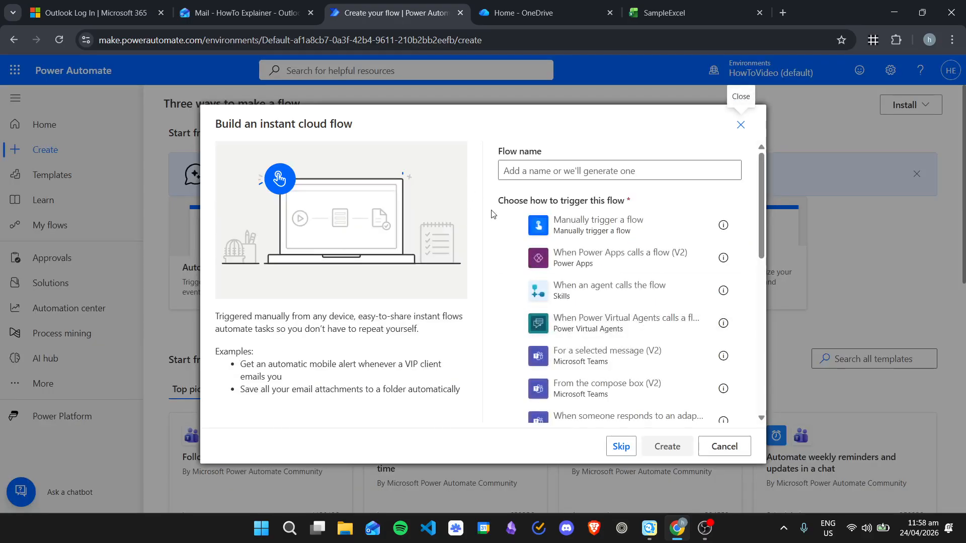
click(736, 162)
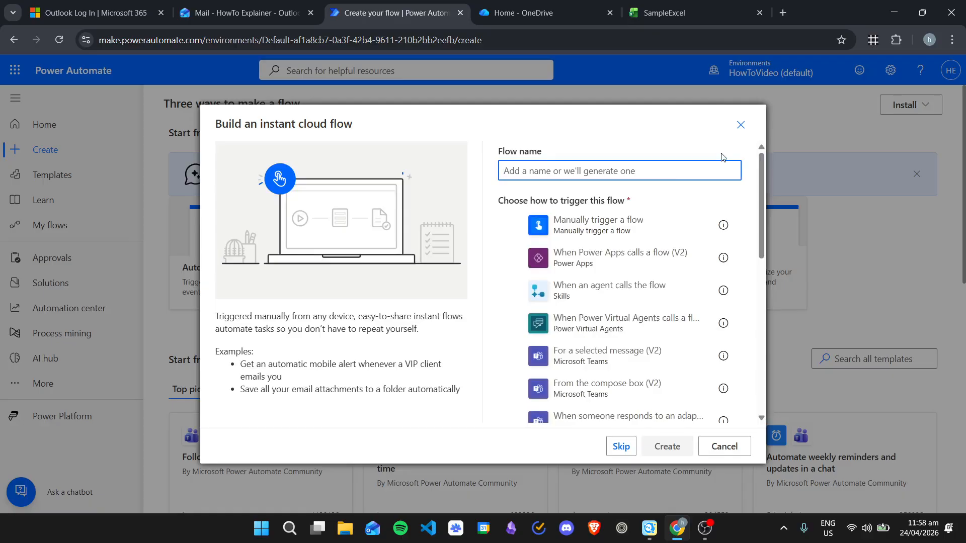
text(Excel Info to Outlook)
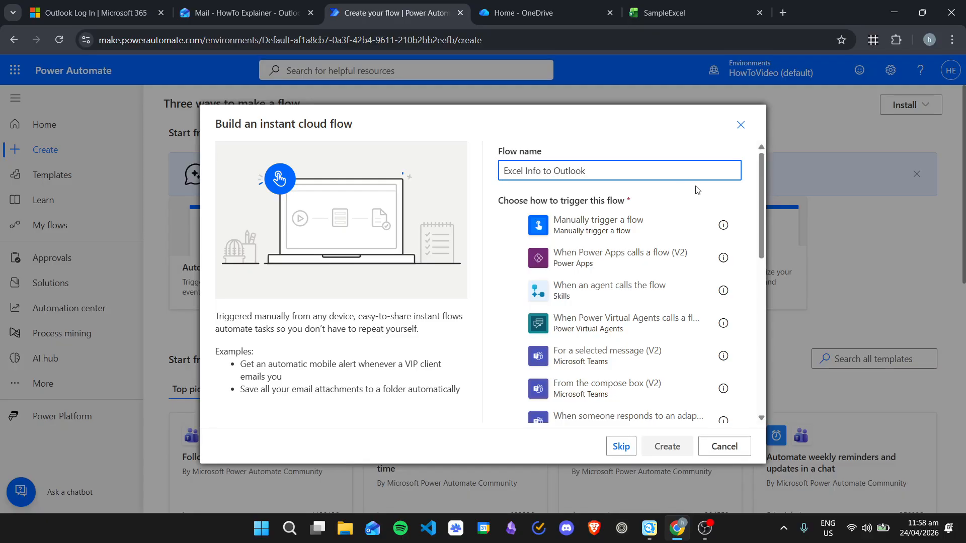
scroll(623, 329, down, 1)
scroll(623, 333, down, 3)
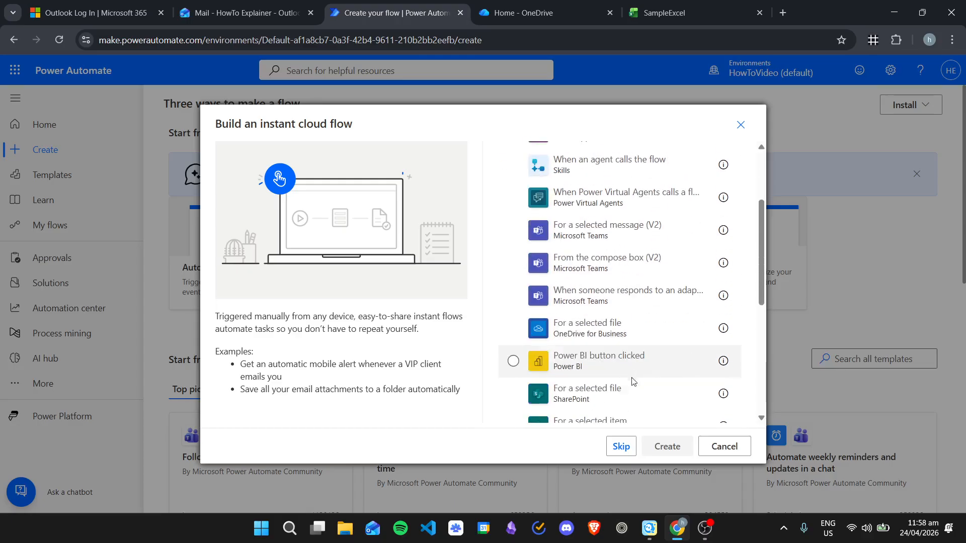
scroll(638, 382, up, 4)
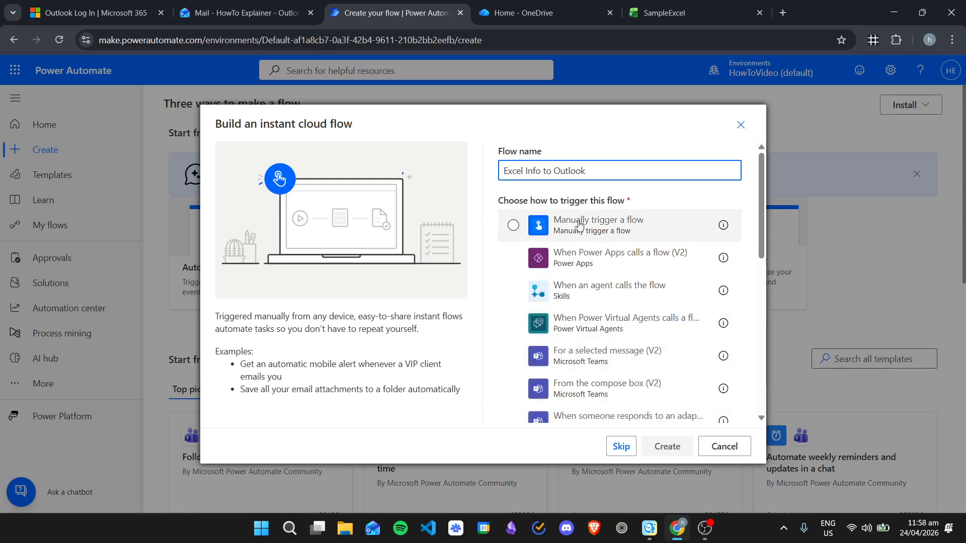
click(648, 221)
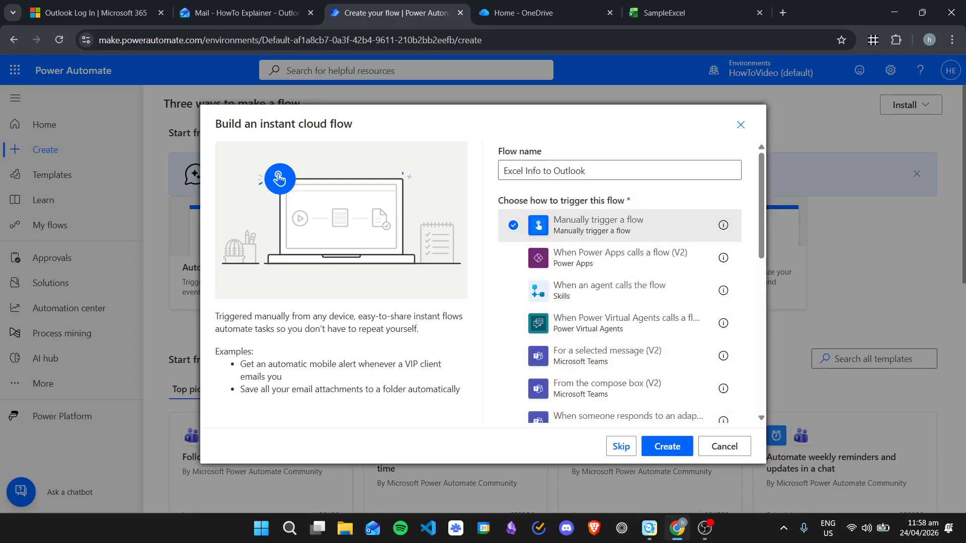
click(668, 446)
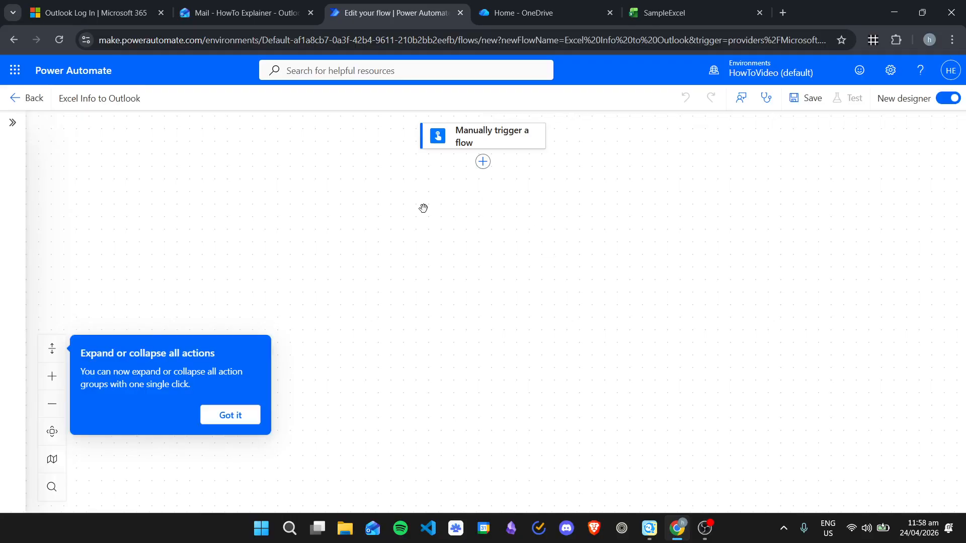
Step: Under the manual trigger, add Excel Online (OneDrive) 'List rows present in a table', found by searching 'exce'
click(247, 416)
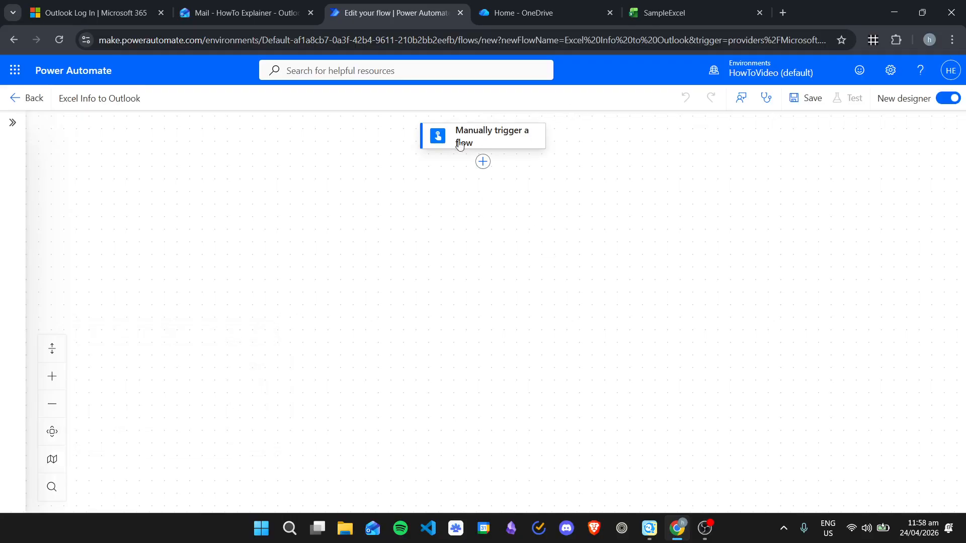
click(481, 170)
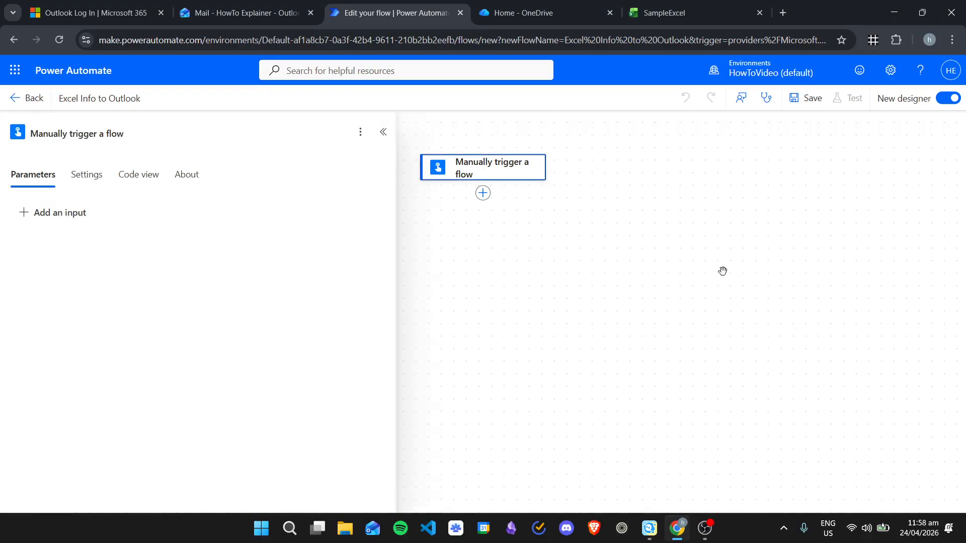
click(571, 280)
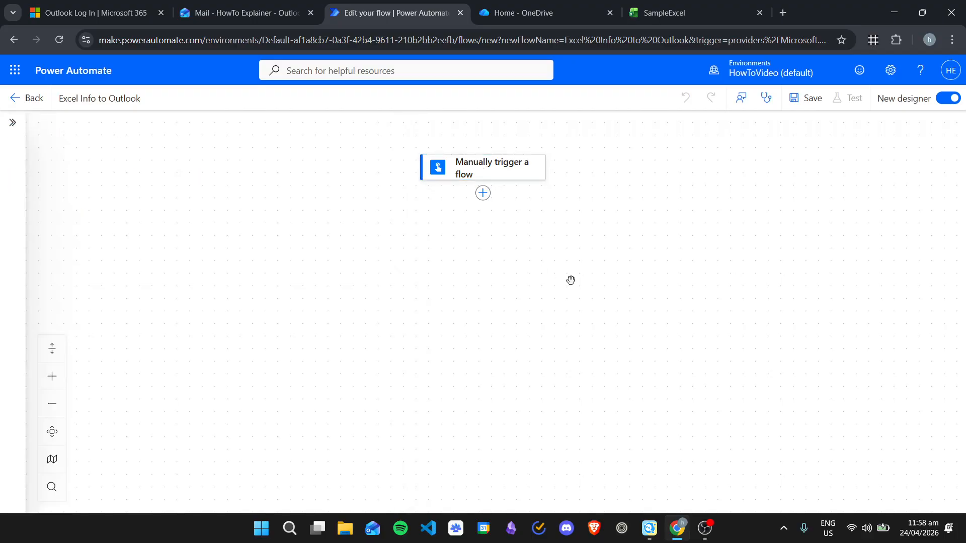
click(482, 194)
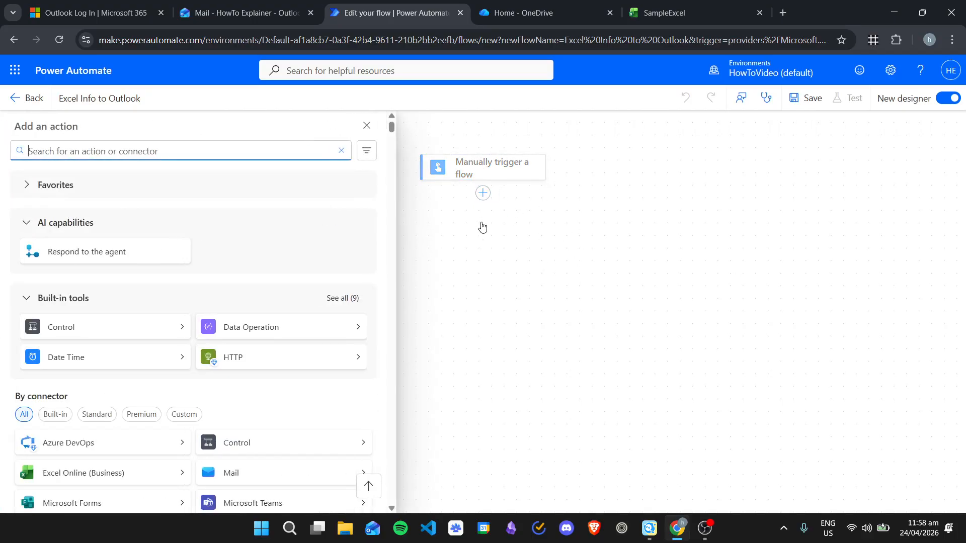
scroll(259, 276, down, 3)
scroll(287, 240, down, 1)
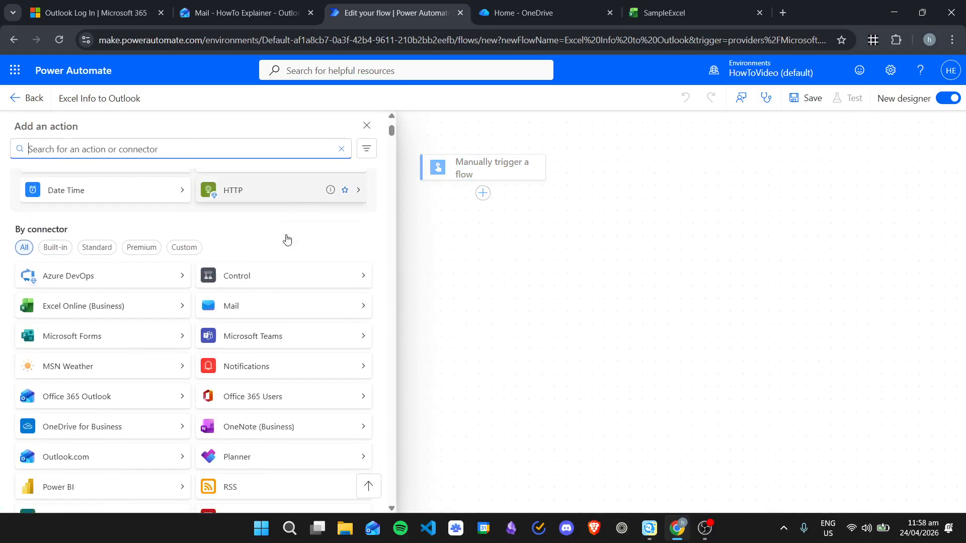
scroll(281, 212, up, 2)
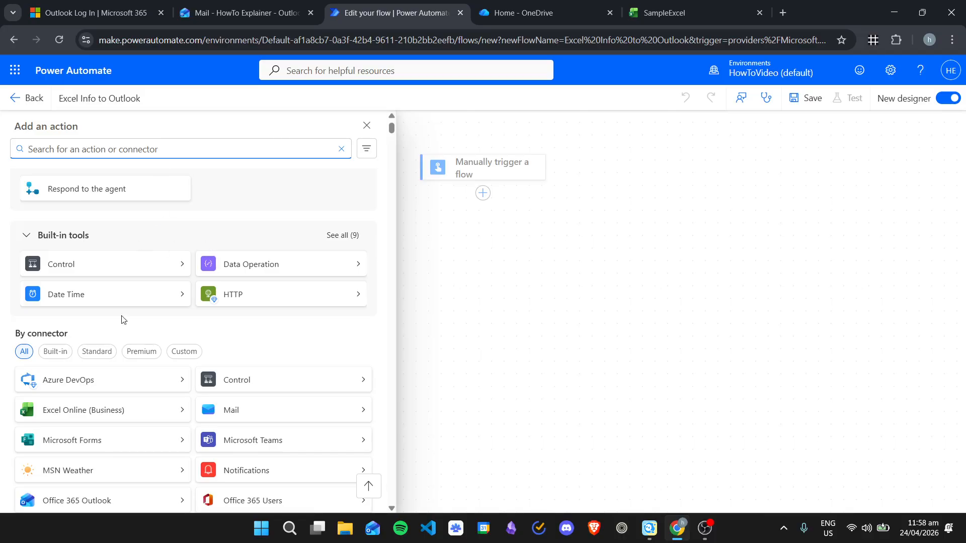
text(excel)
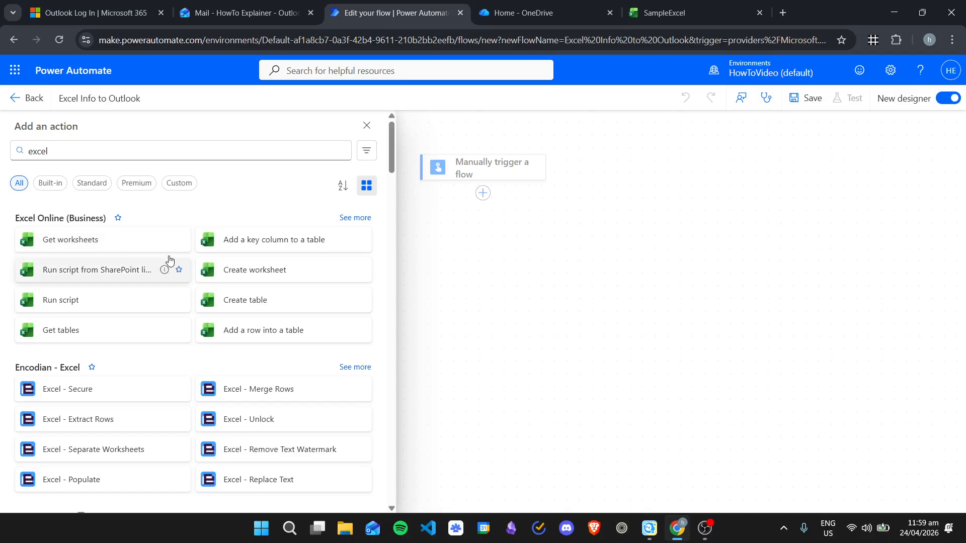
scroll(256, 206, down, 3)
scroll(256, 206, down, 6)
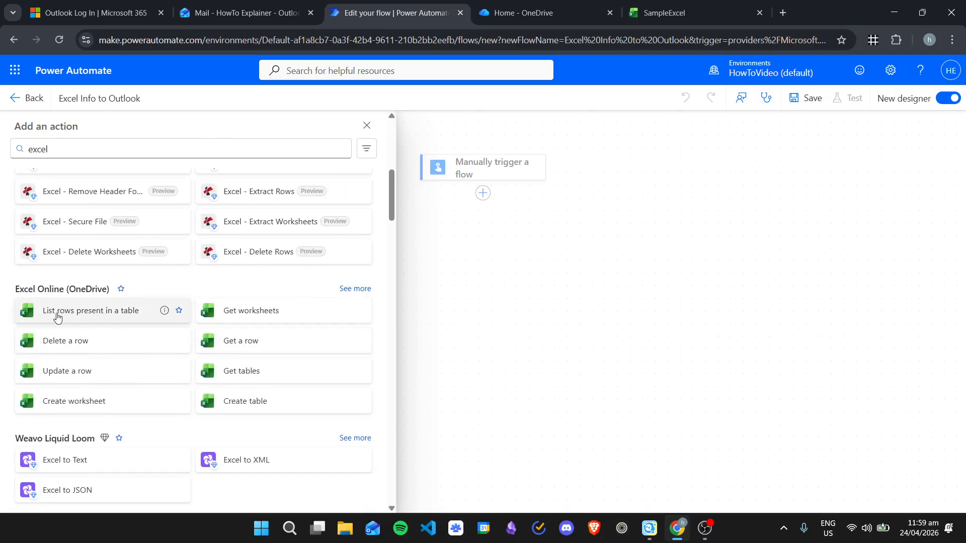
click(82, 311)
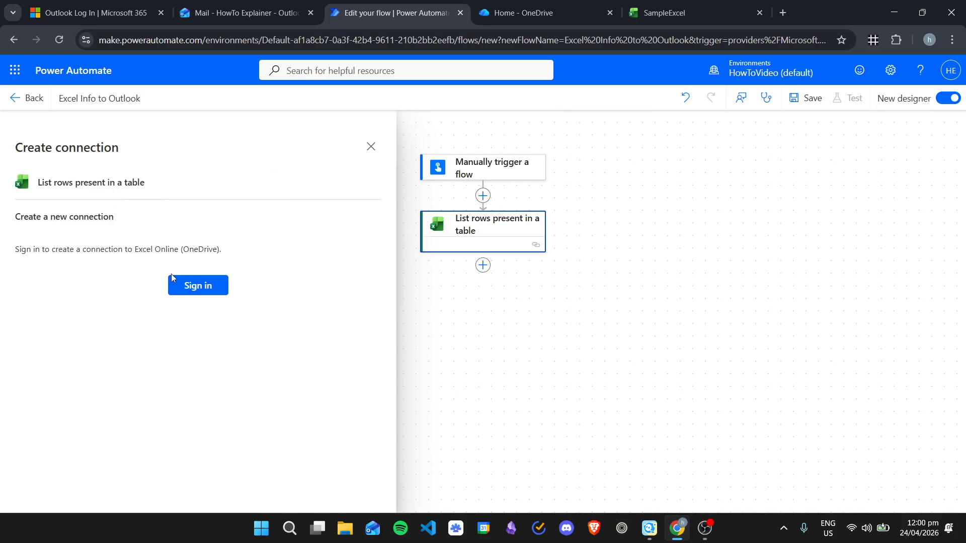
Step: Sign in to Excel Online (OneDrive) with the work account and accept org-wide consent, which fails
click(208, 285)
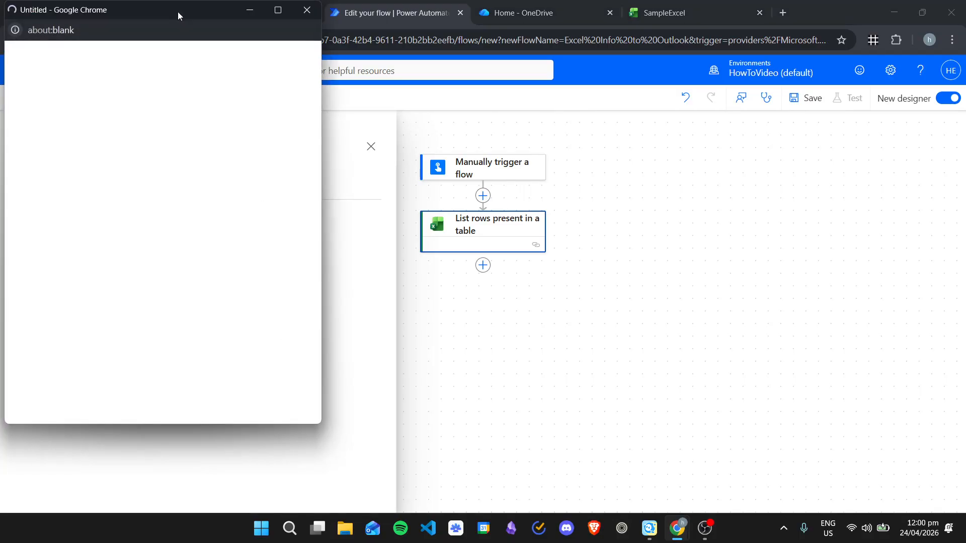
drag(177, 12, 197, 30)
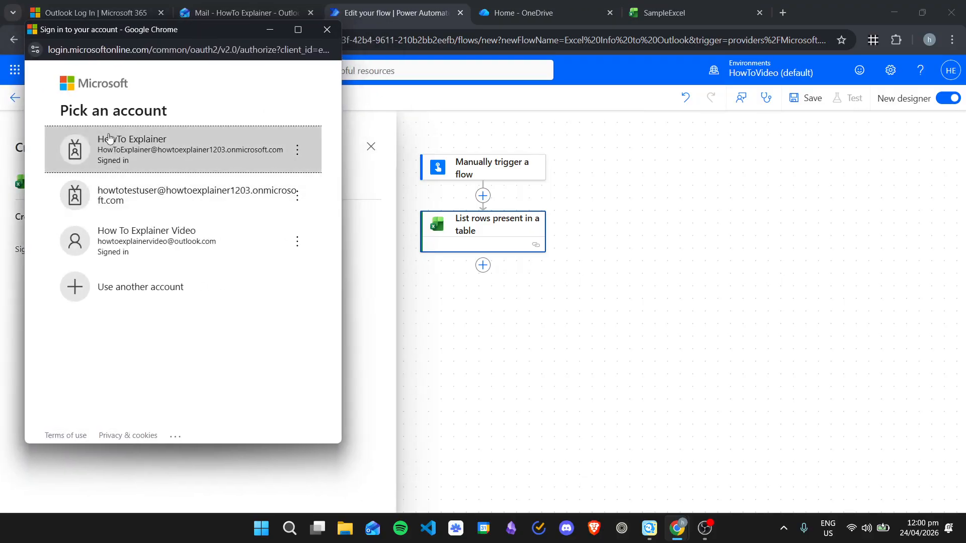
click(254, 144)
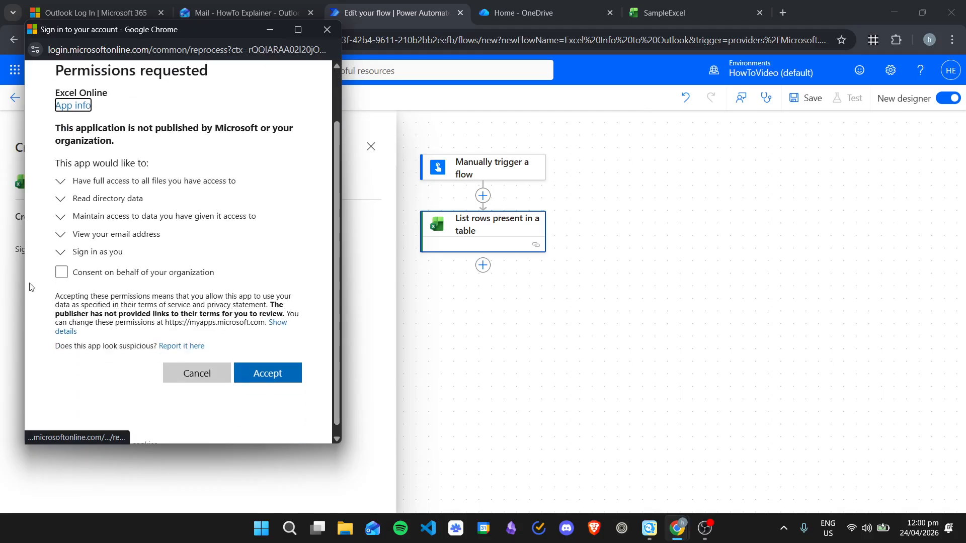
click(61, 272)
click(274, 408)
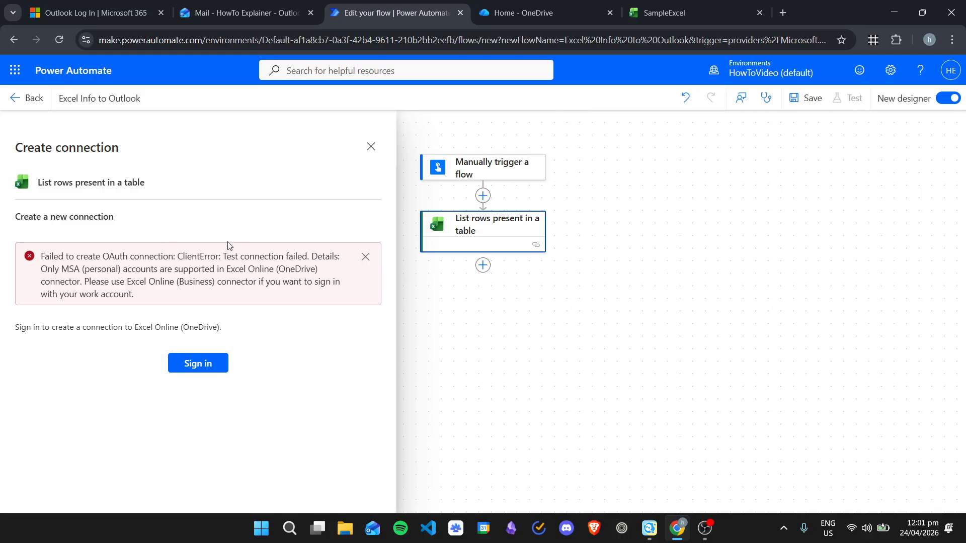
Step: Delete the failed Excel Online (OneDrive) List rows step
click(371, 146)
right_click(504, 235)
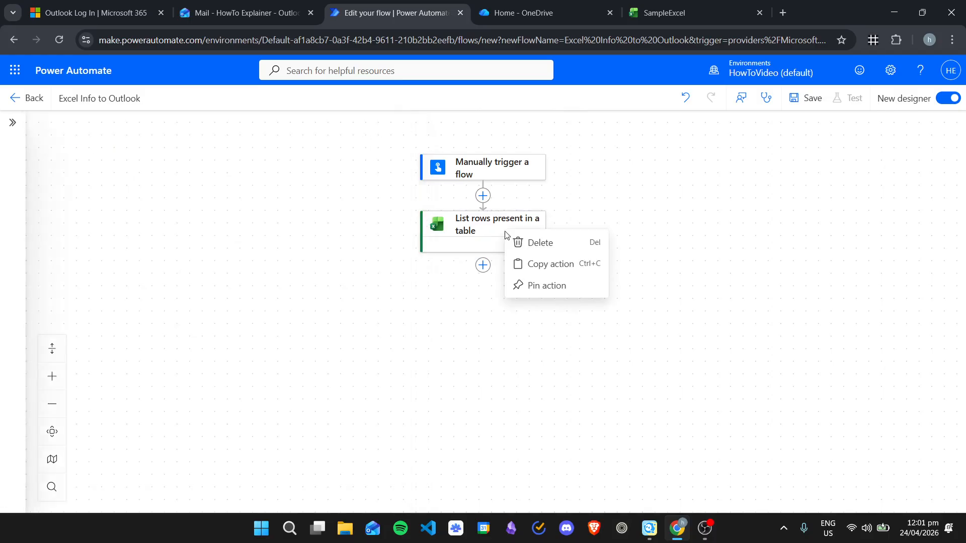
click(531, 242)
click(627, 321)
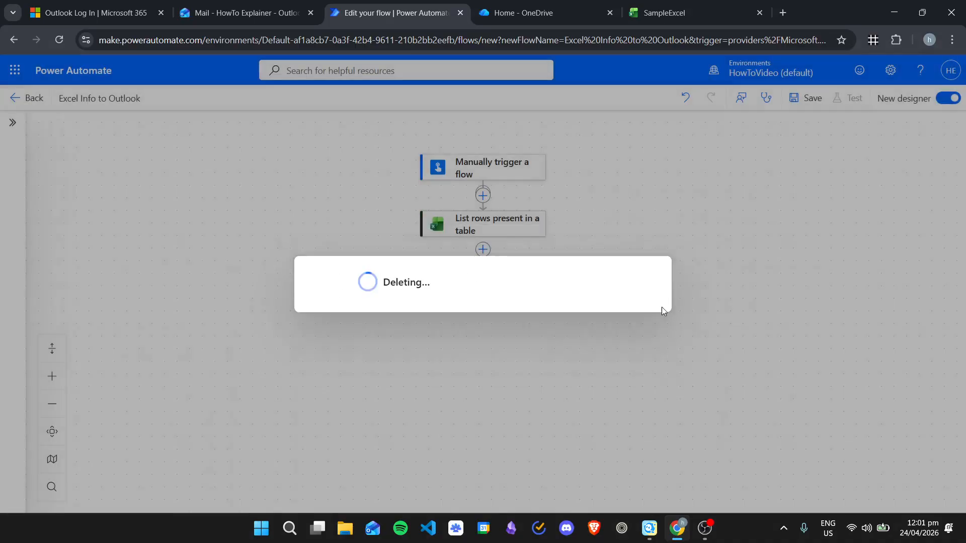
Step: Add Excel Online (Business) 'List rows present in a table' after the trigger via a 'list rows' search
click(483, 193)
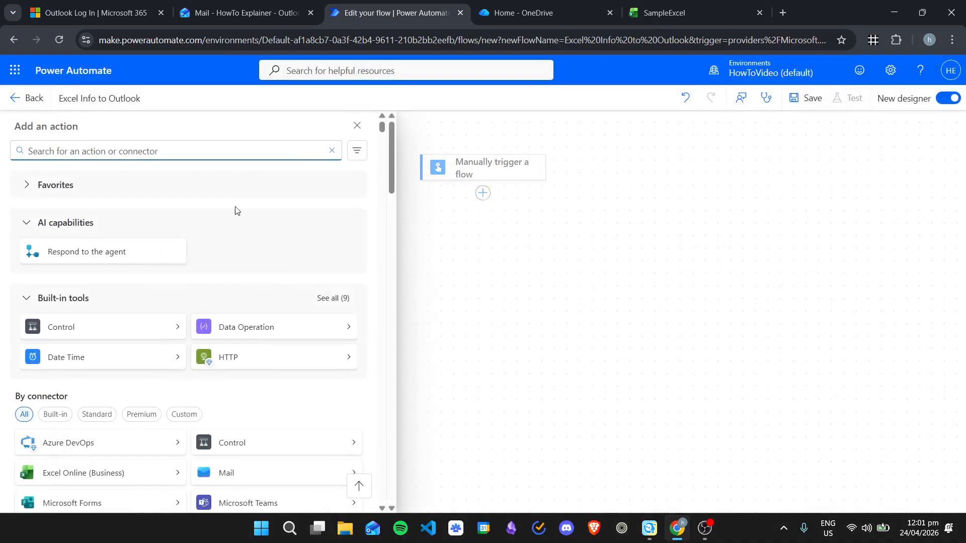
text(li)
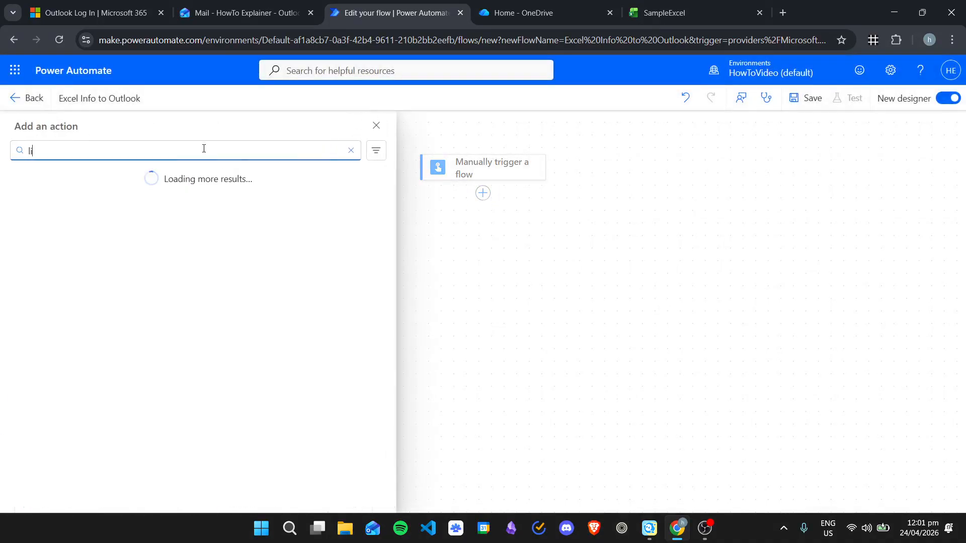
text(st rows)
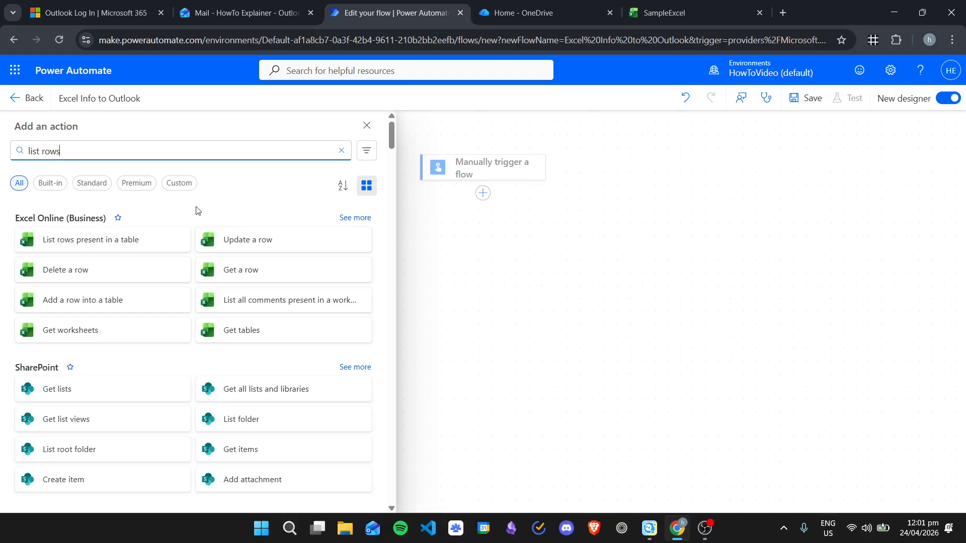
scroll(279, 199, down, 3)
scroll(279, 200, down, 10)
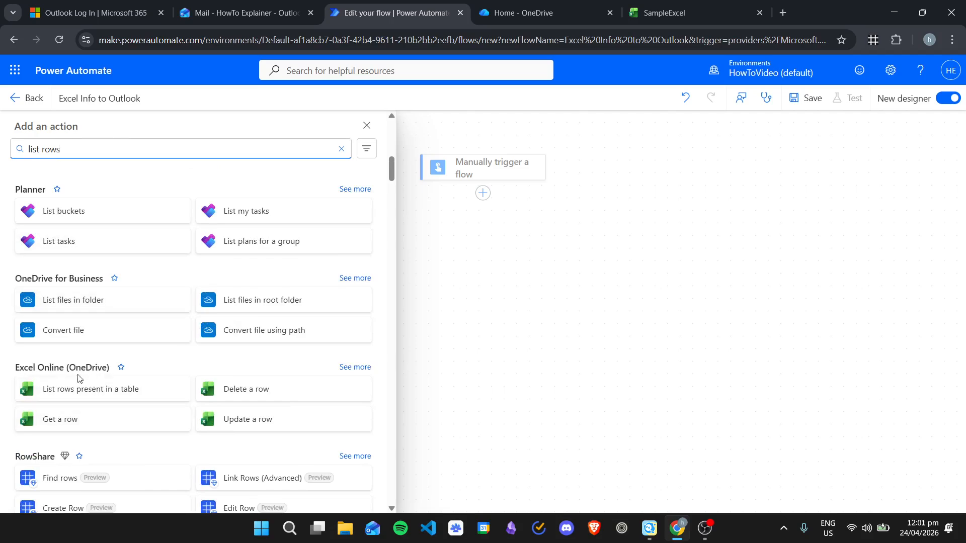
scroll(284, 342, up, 15)
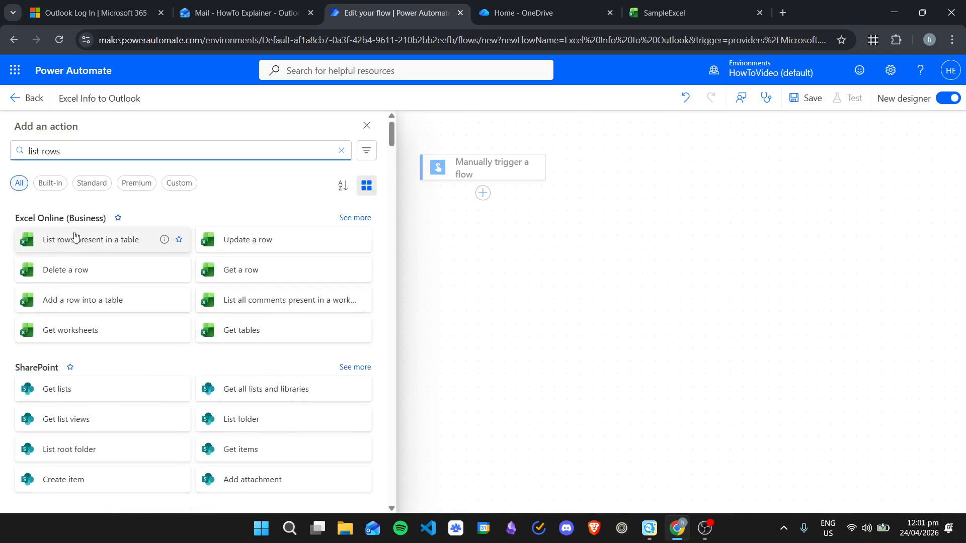
click(98, 242)
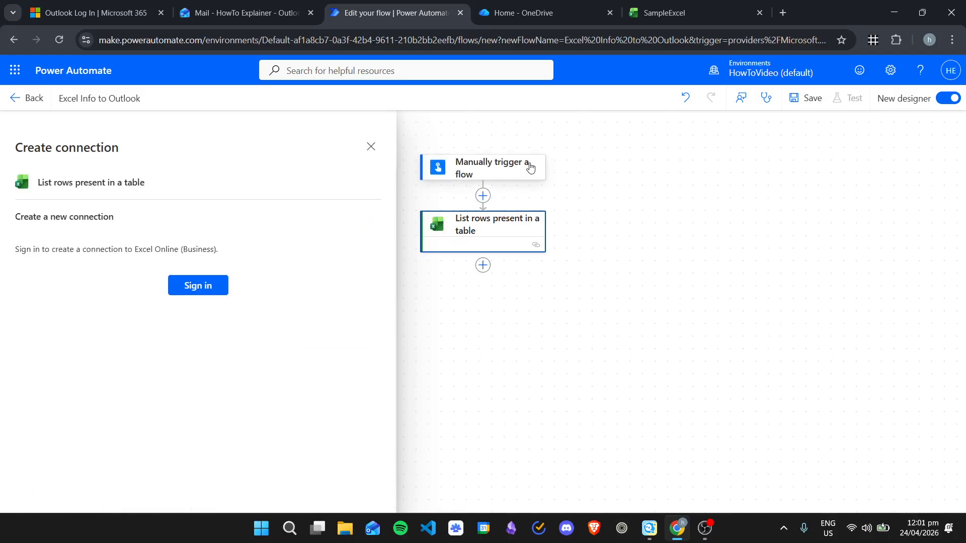
Step: Connect Excel Online (Business) using the first listed work account
click(199, 286)
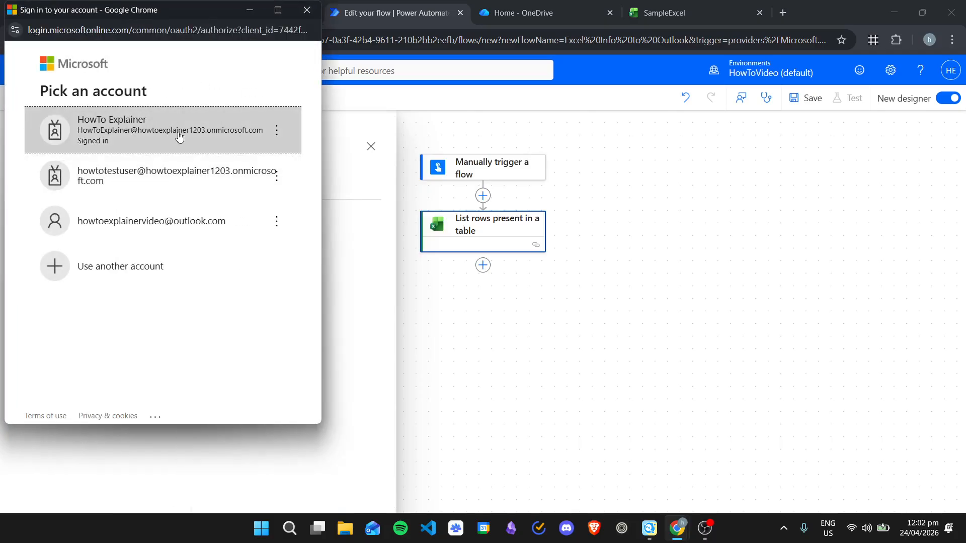
click(196, 129)
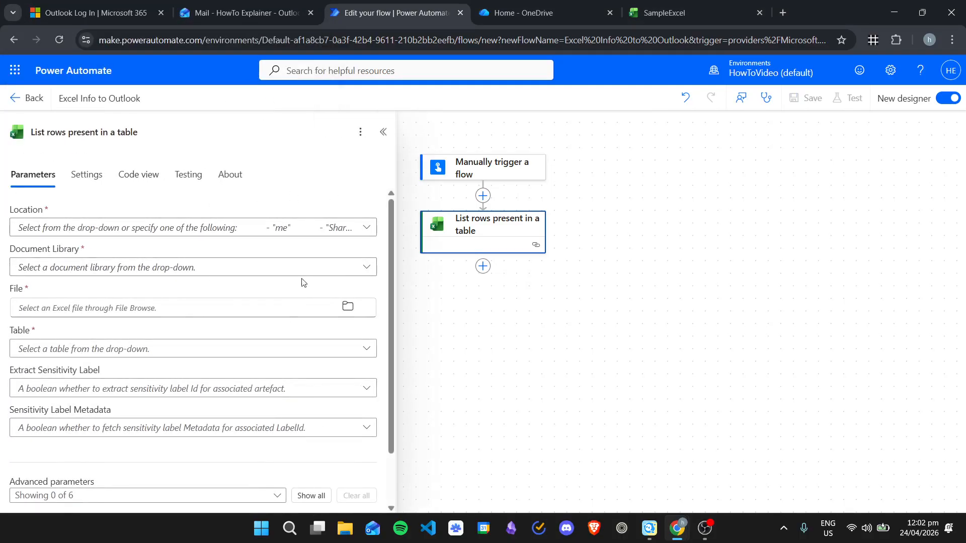
scroll(304, 282, down, 3)
scroll(300, 334, up, 3)
Step: Set location OneDrive for Business, the OneDrive library, and file SampleExcel.xlsx
click(367, 231)
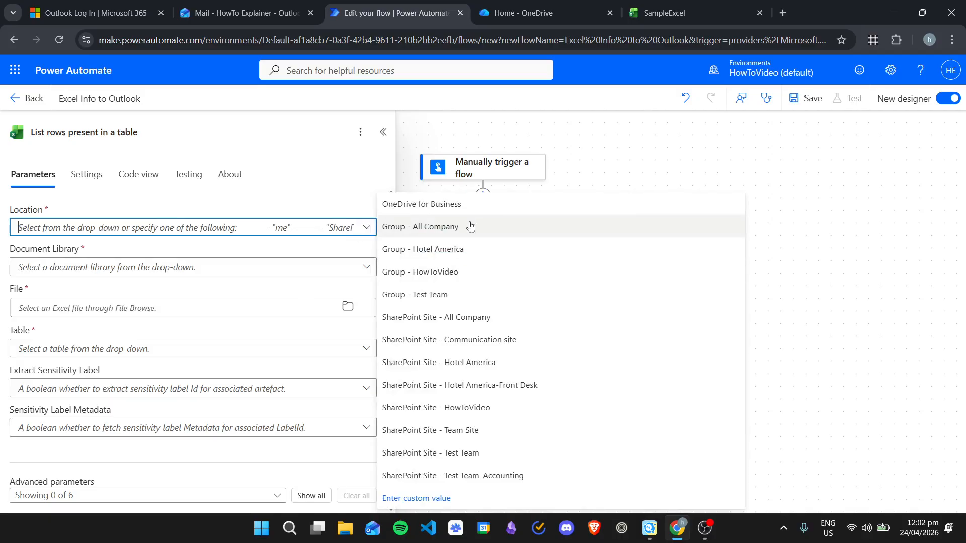
click(447, 203)
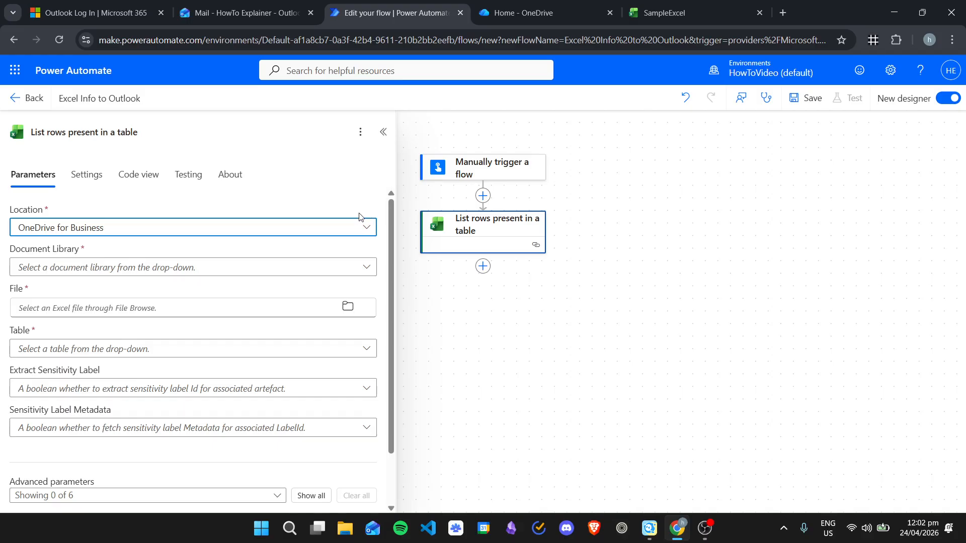
click(372, 268)
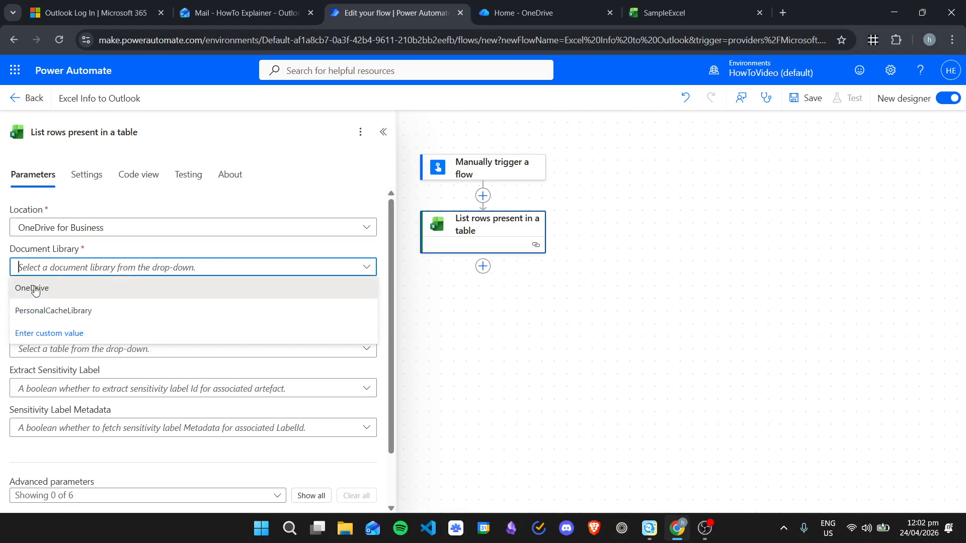
click(35, 291)
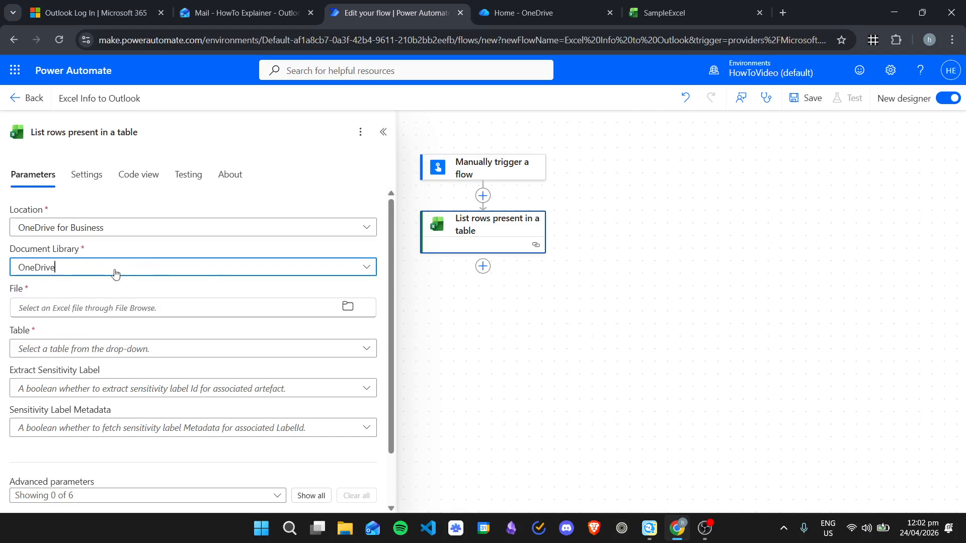
click(347, 308)
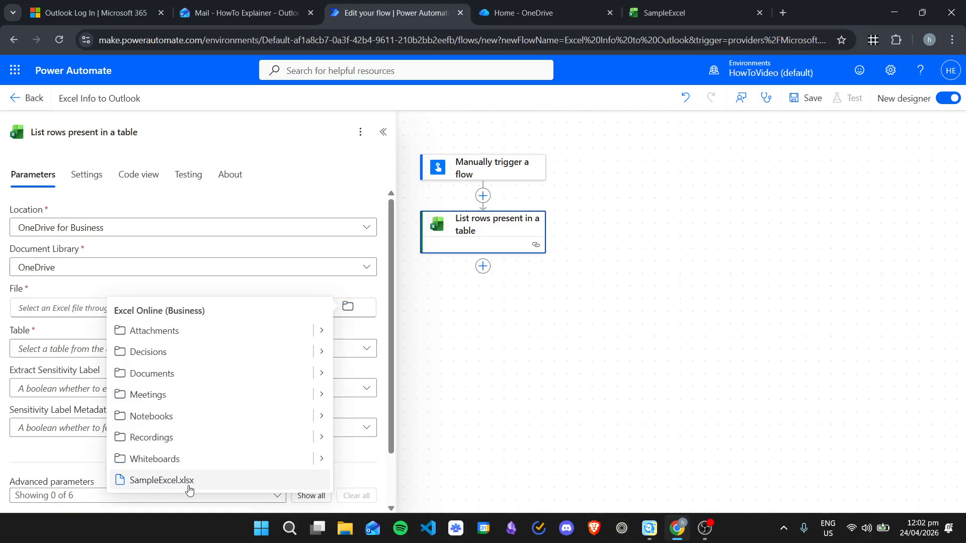
click(205, 481)
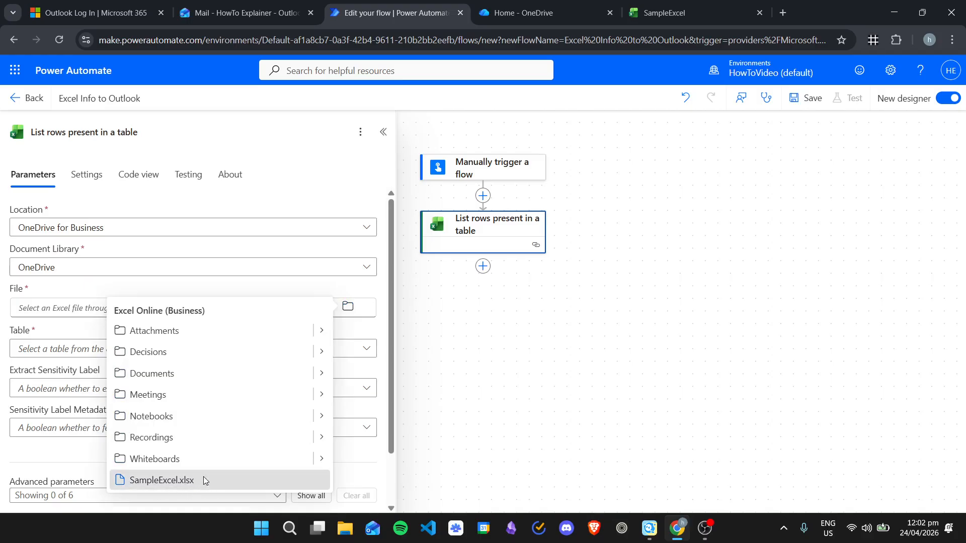
Step: Choose RegistrationList as the table and close the List rows settings
click(567, 5)
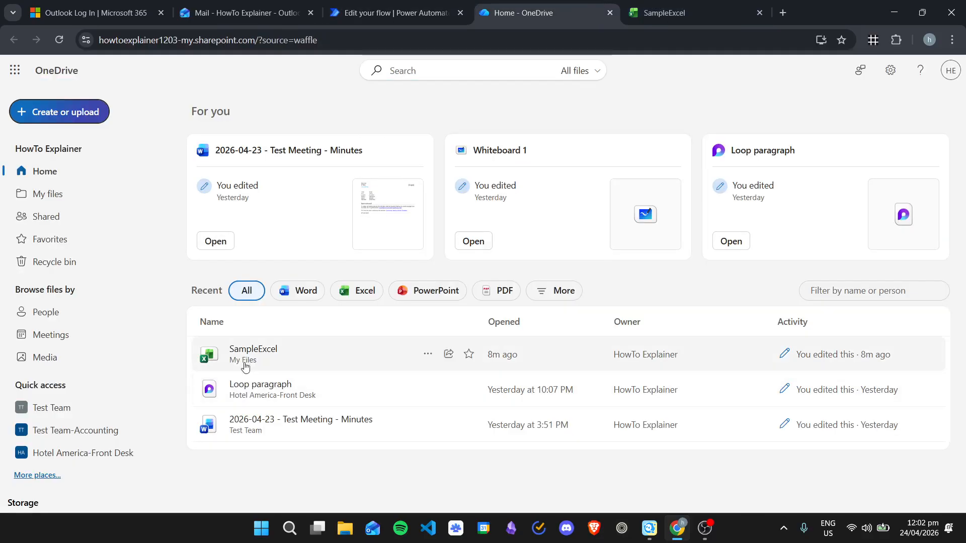
click(438, 6)
scroll(201, 294, down, 2)
scroll(201, 285, up, 2)
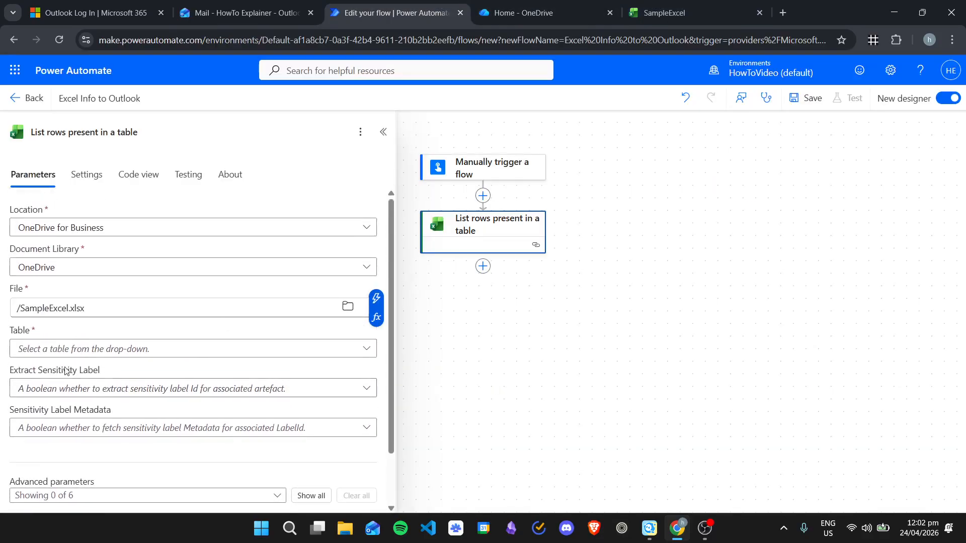
click(366, 349)
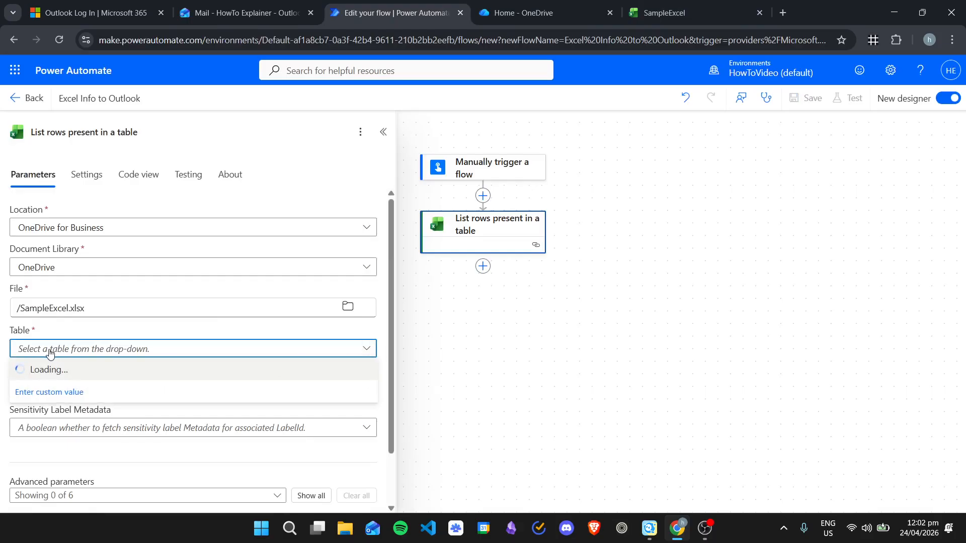
click(63, 371)
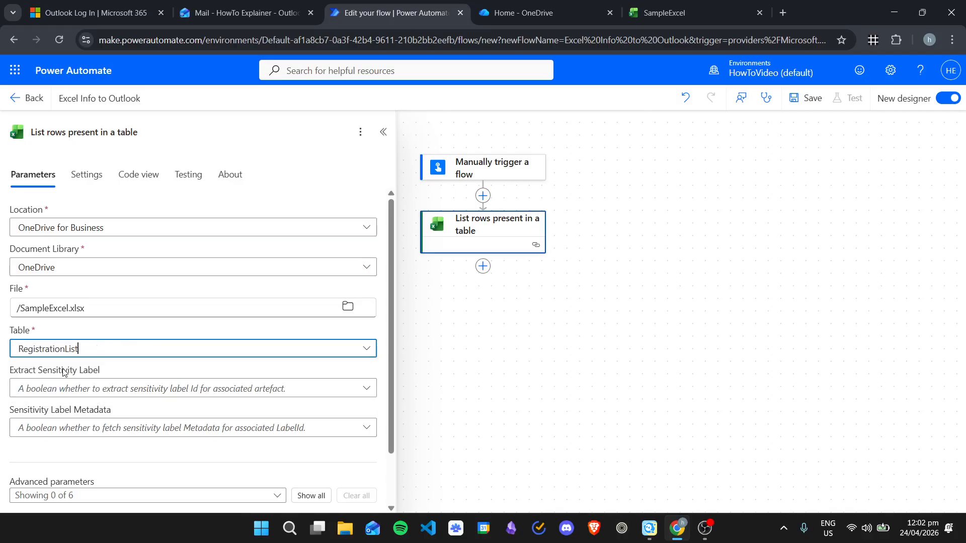
click(231, 369)
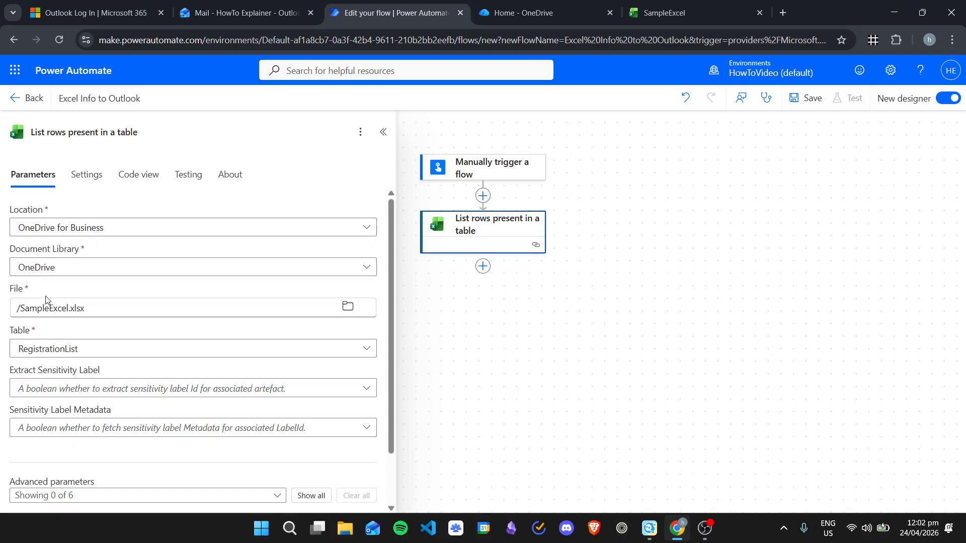
scroll(212, 409, down, 1)
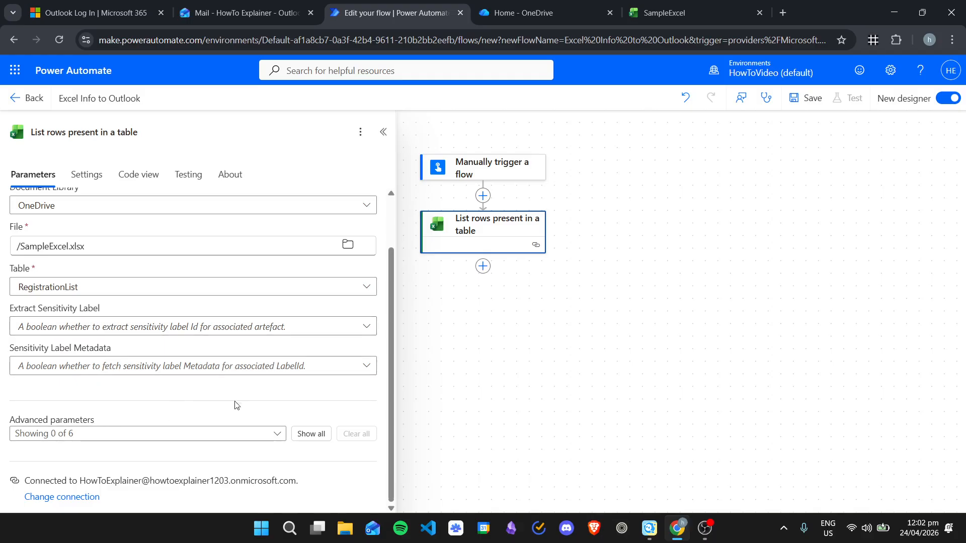
scroll(201, 357, up, 1)
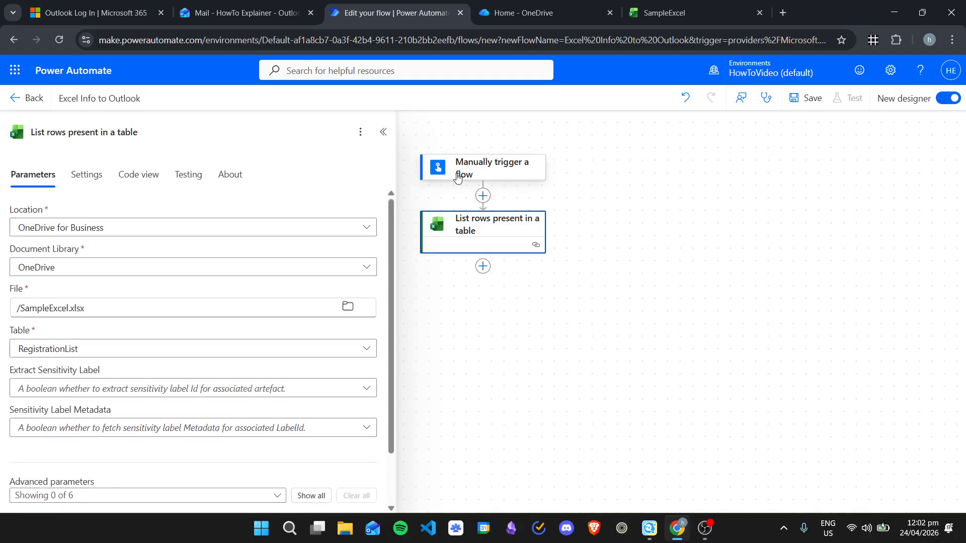
click(479, 314)
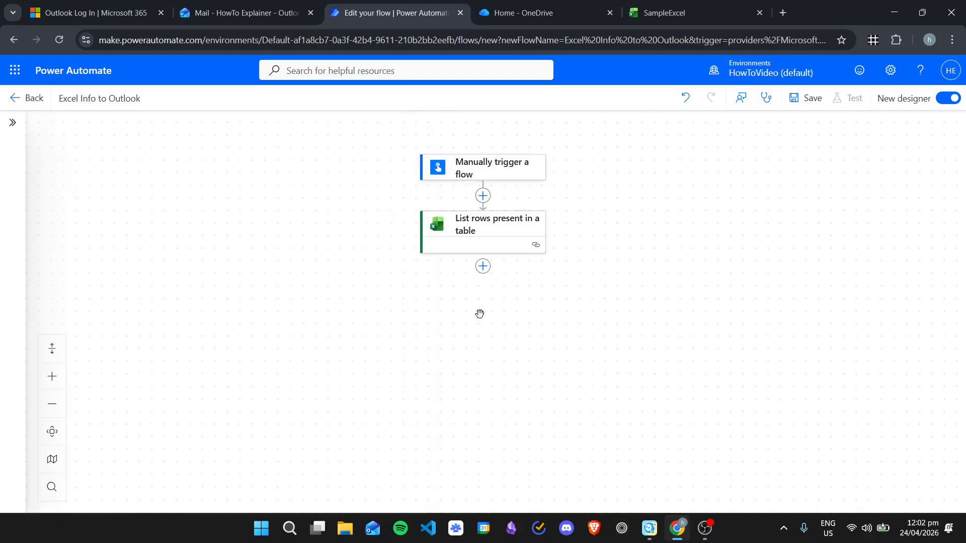
Step: After List rows, add Outlook 'Send an email (V2)' via an 'outlook' search and sign in
click(482, 266)
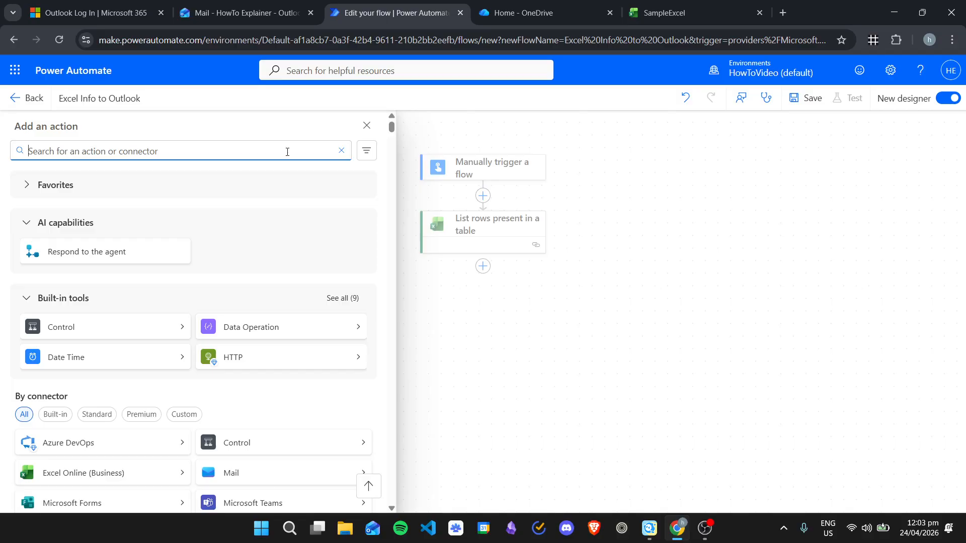
text(outlook)
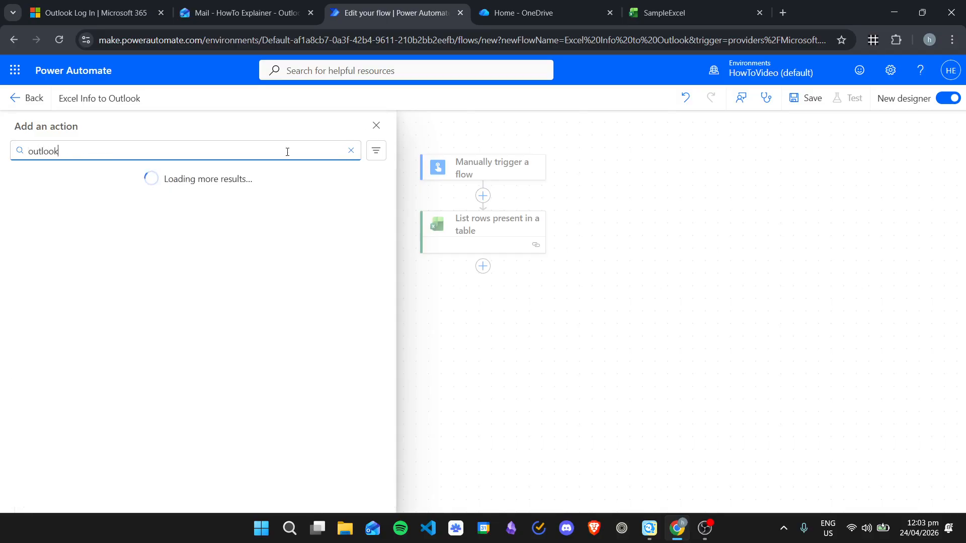
click(275, 175)
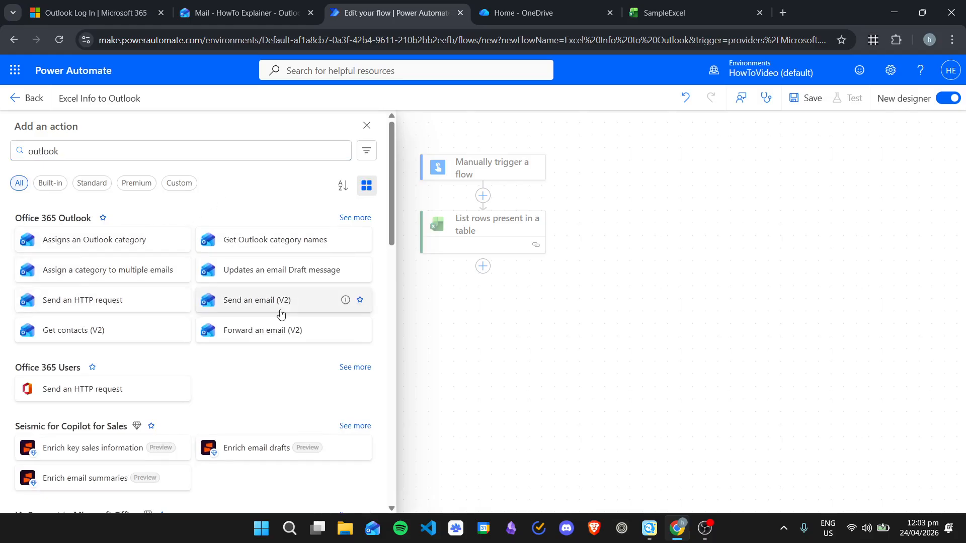
click(239, 312)
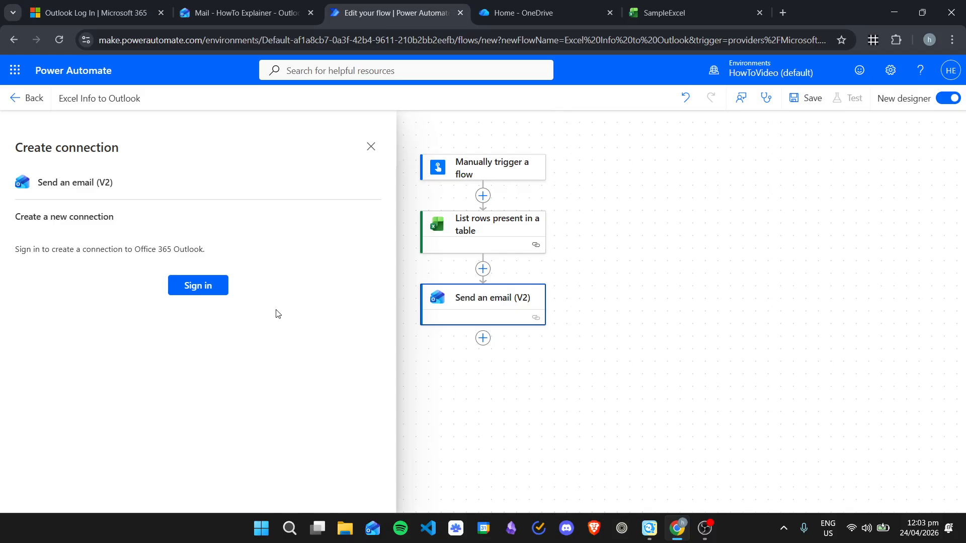
click(216, 291)
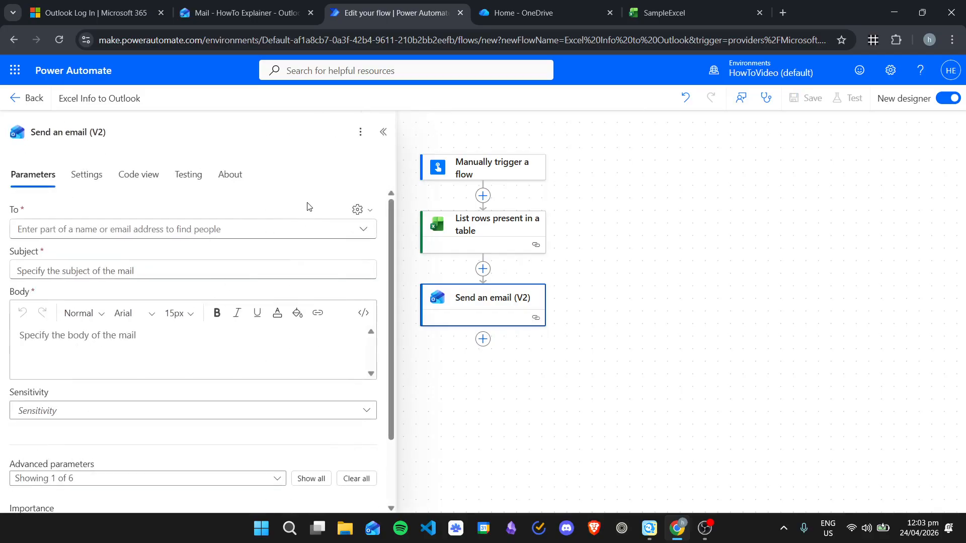
Step: Switch the To field to accept dynamic content and bring up the dynamic content picker
scroll(376, 260, down, 2)
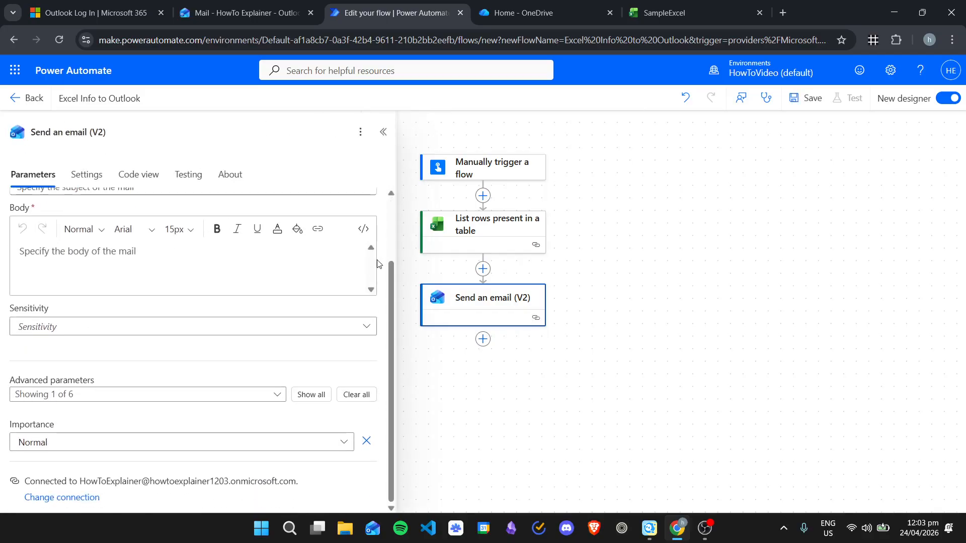
scroll(376, 260, up, 2)
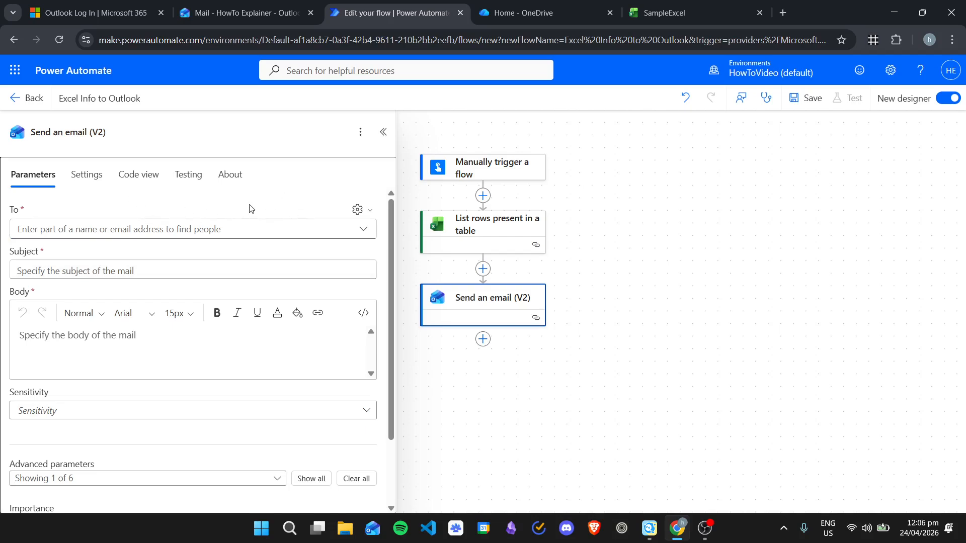
click(357, 209)
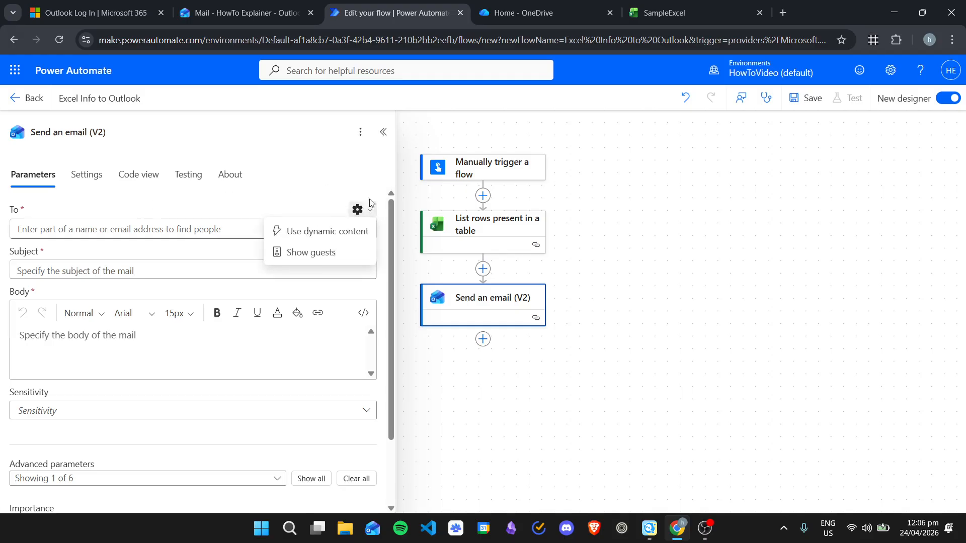
click(327, 231)
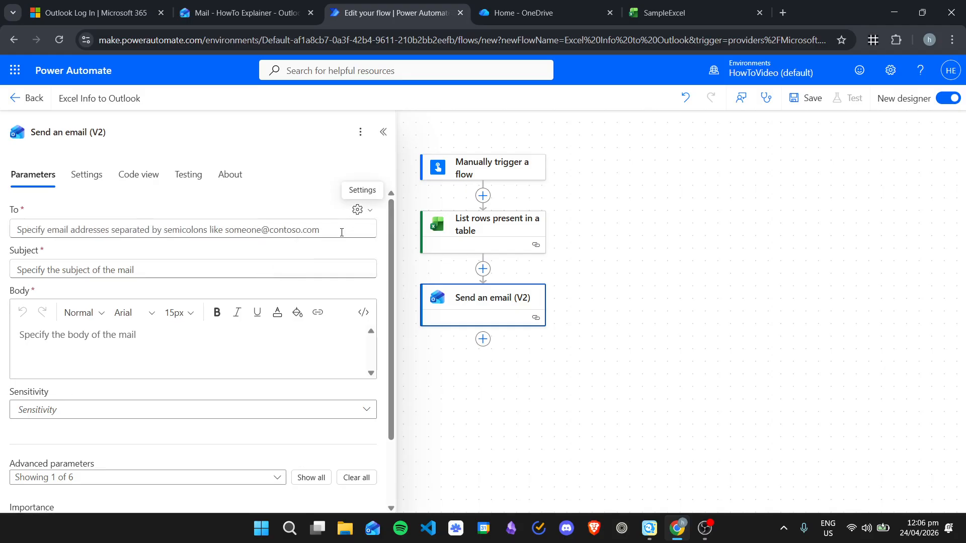
click(84, 227)
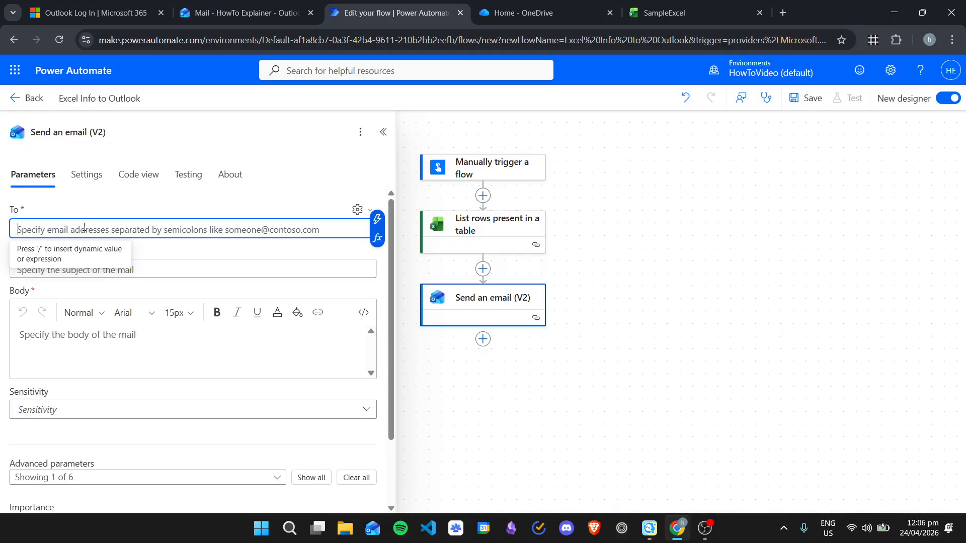
text(/)
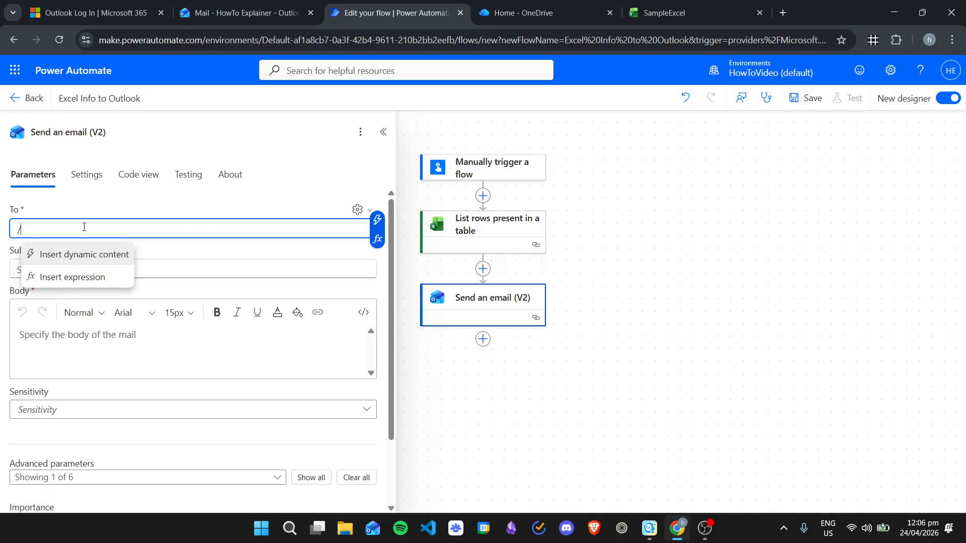
click(107, 256)
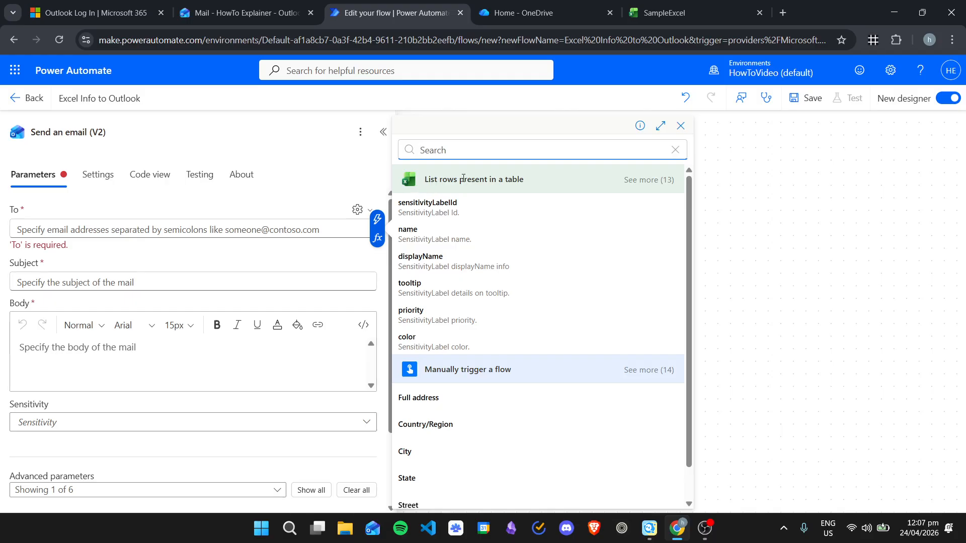
Step: Address the email to the List rows Email column, placing the send step inside a For each loop
click(645, 179)
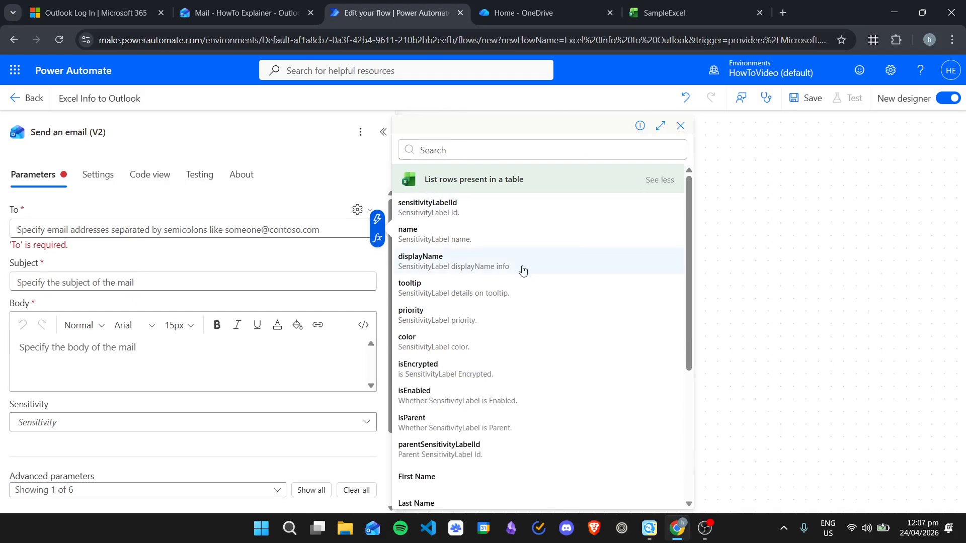
scroll(522, 232, down, 3)
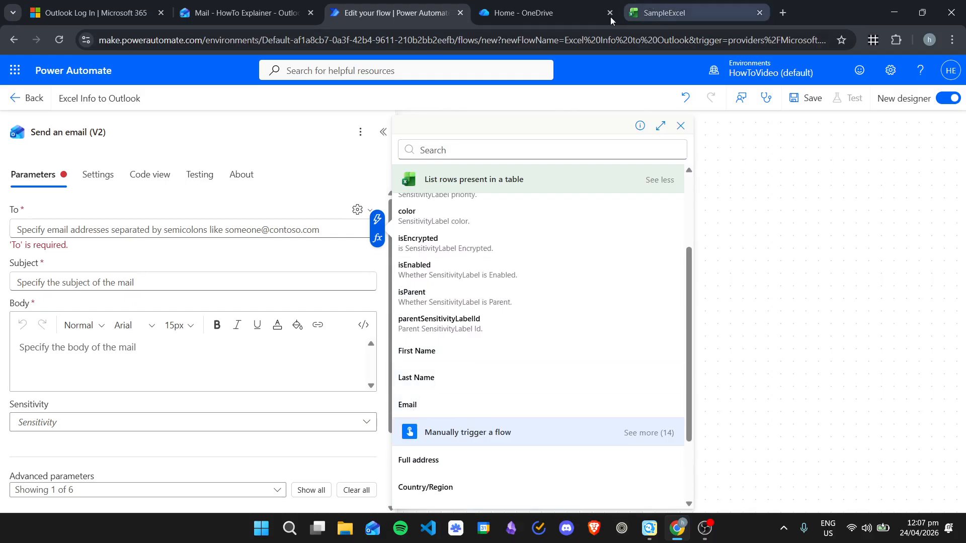
click(718, 4)
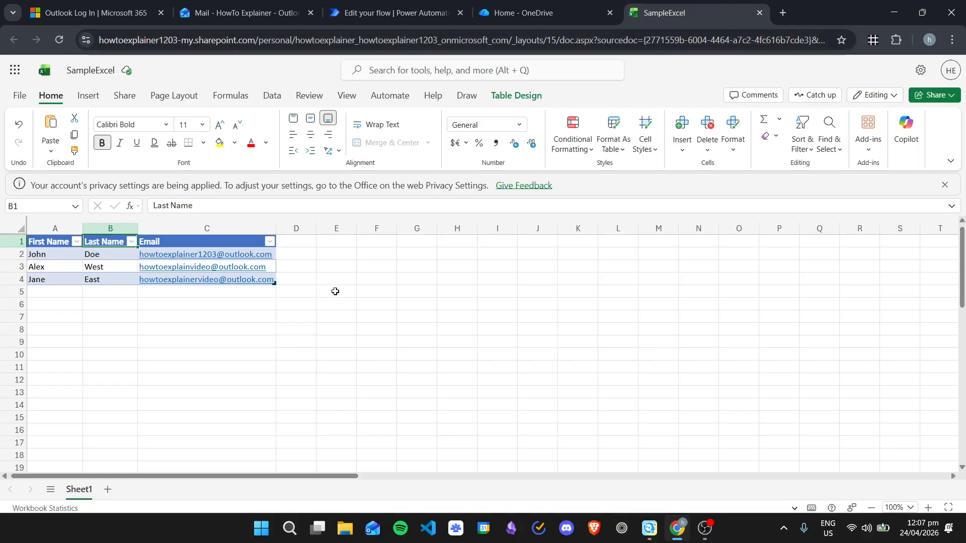
mouse_move(217, 265)
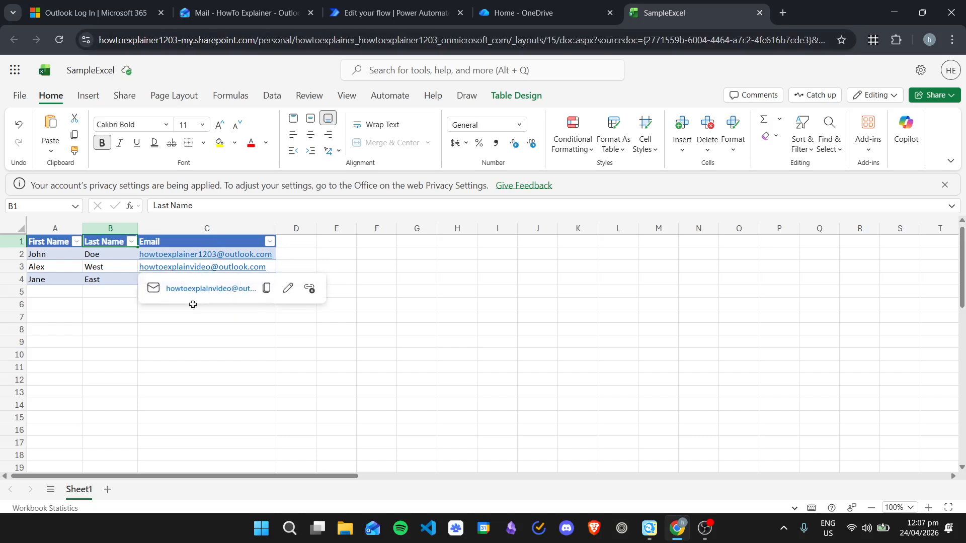
click(391, 7)
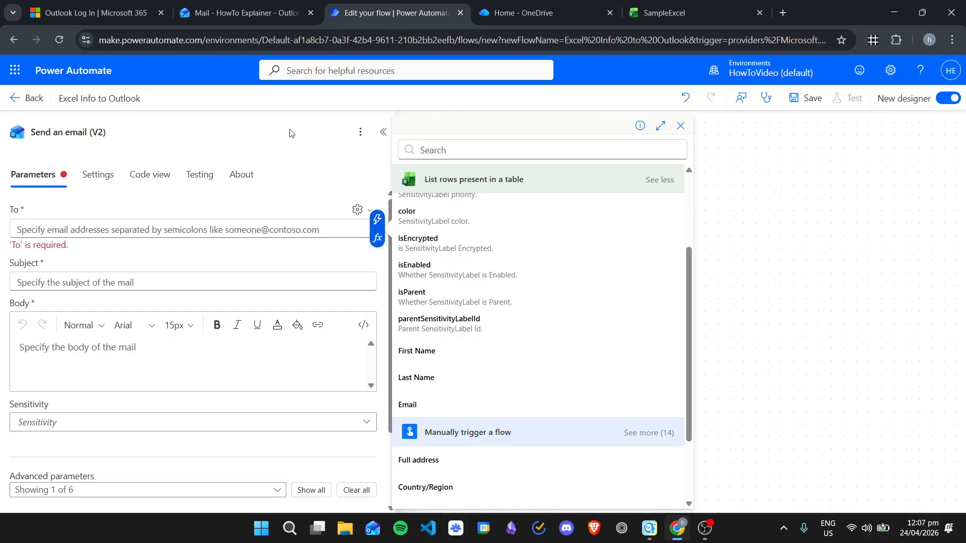
click(442, 404)
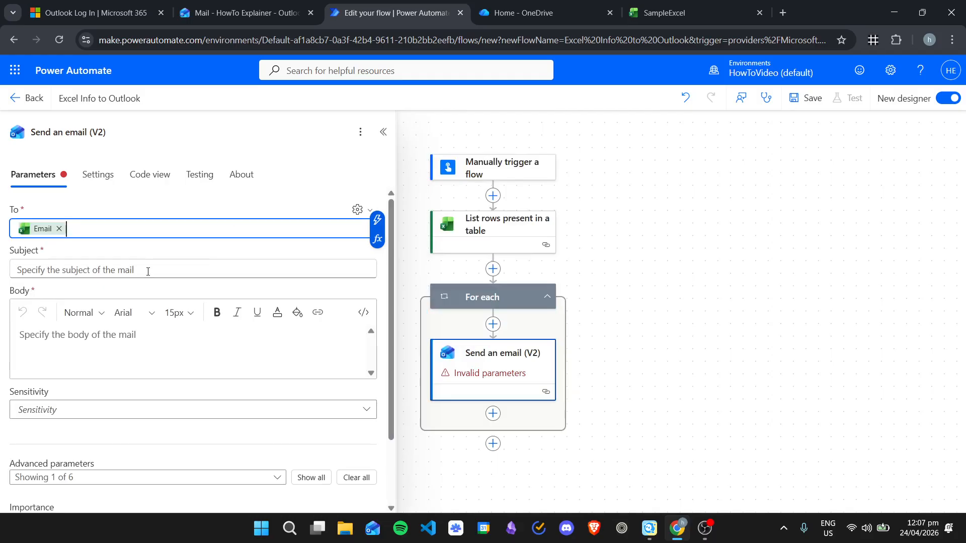
click(148, 272)
Step: Type 'Testing:' into the subject and insert the First Name column after it
click(662, 7)
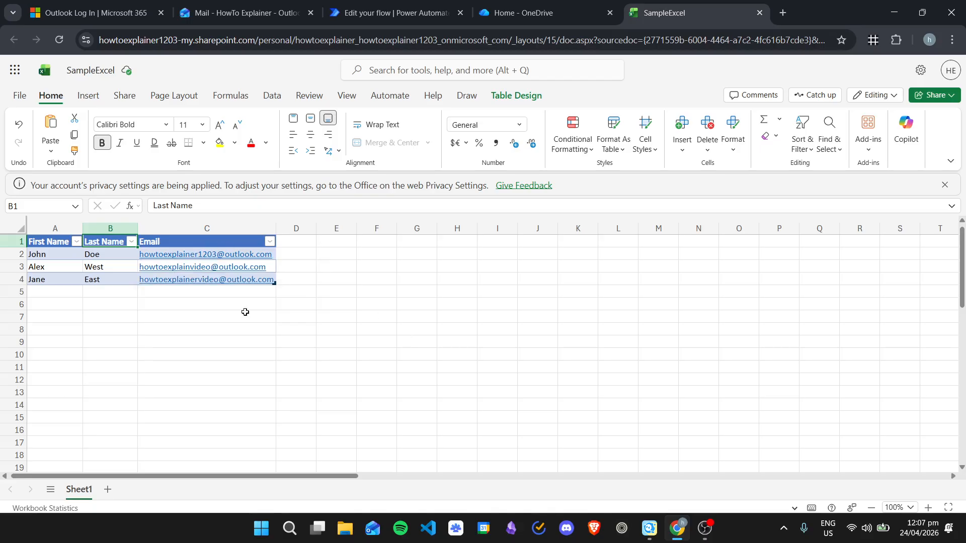
click(419, 10)
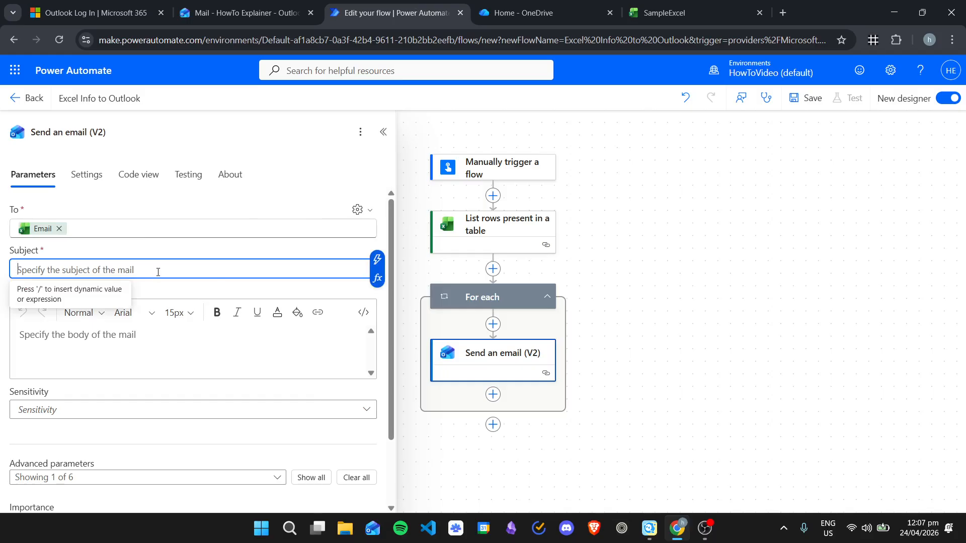
text(Test)
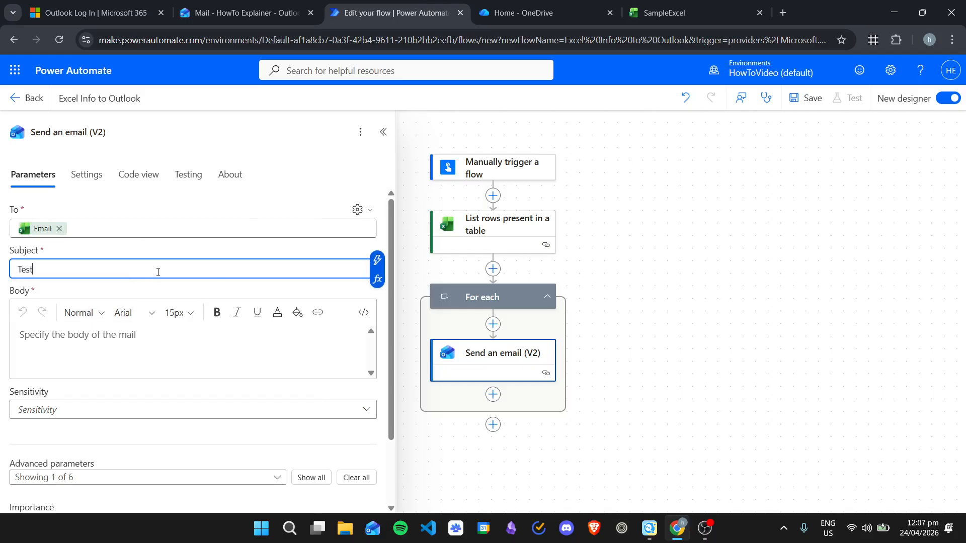
text(ing: /)
click(135, 298)
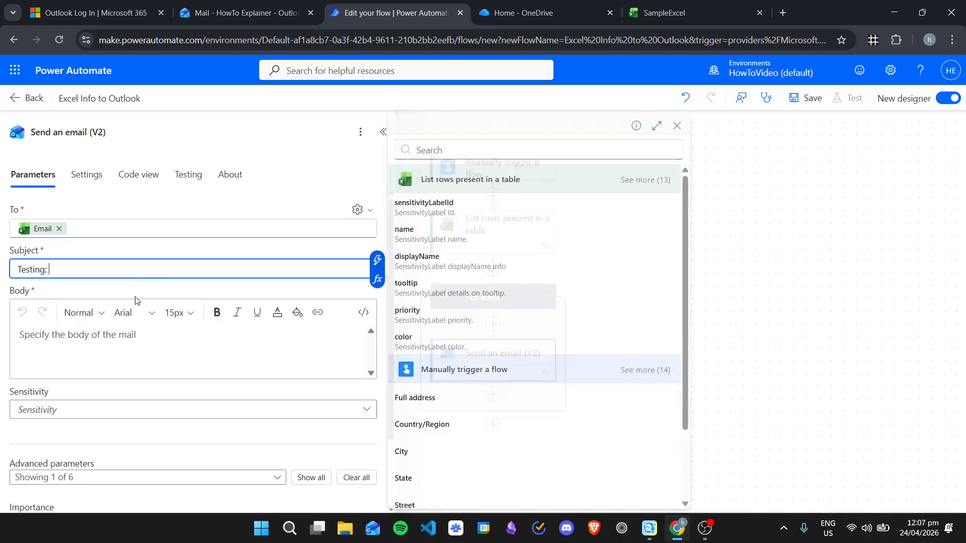
scroll(513, 300, down, 5)
scroll(589, 267, up, 2)
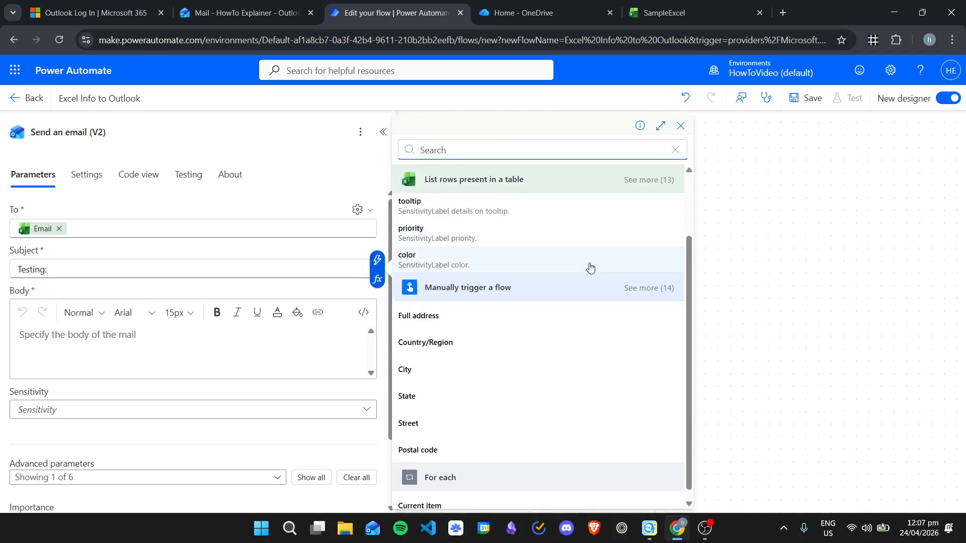
click(667, 182)
scroll(553, 301, down, 3)
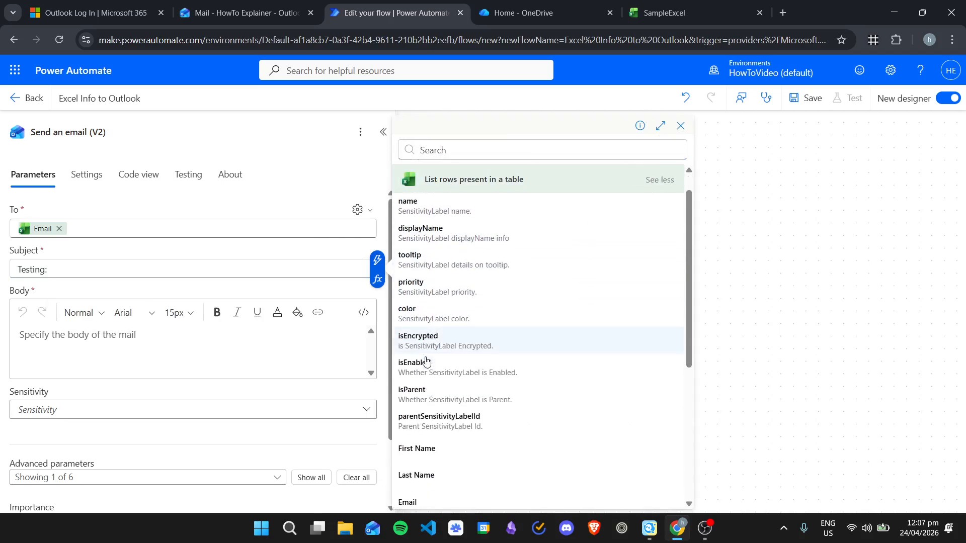
click(436, 420)
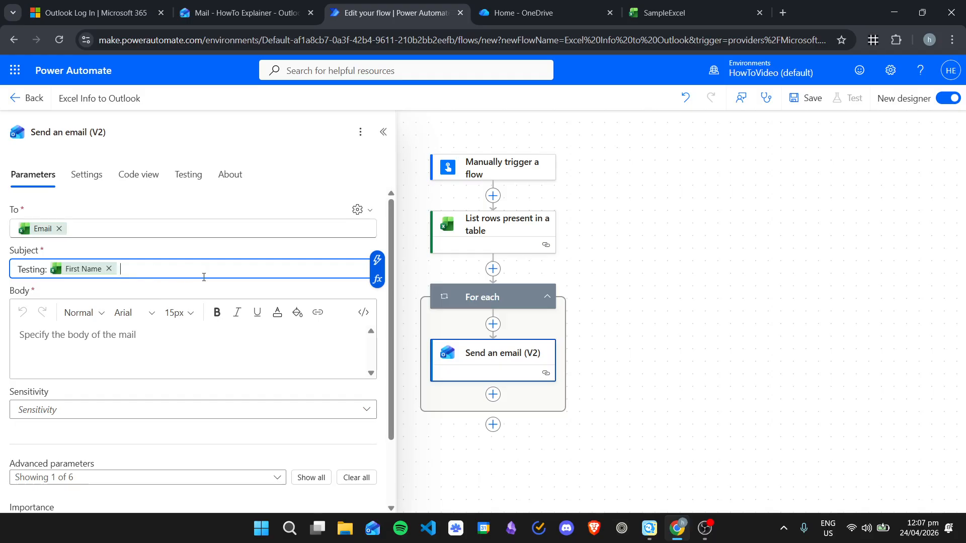
Step: Add the Last Name column after First Name in the subject
text(/)
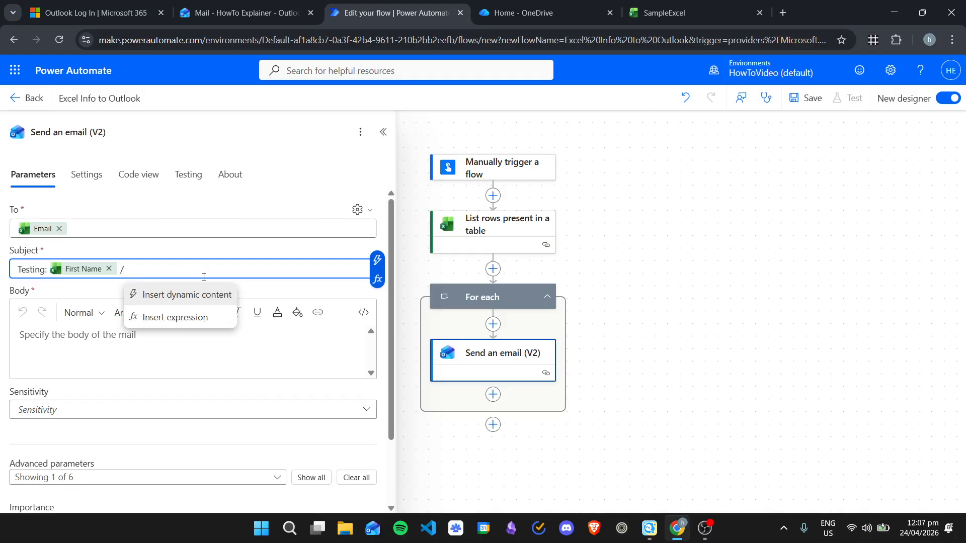
click(186, 295)
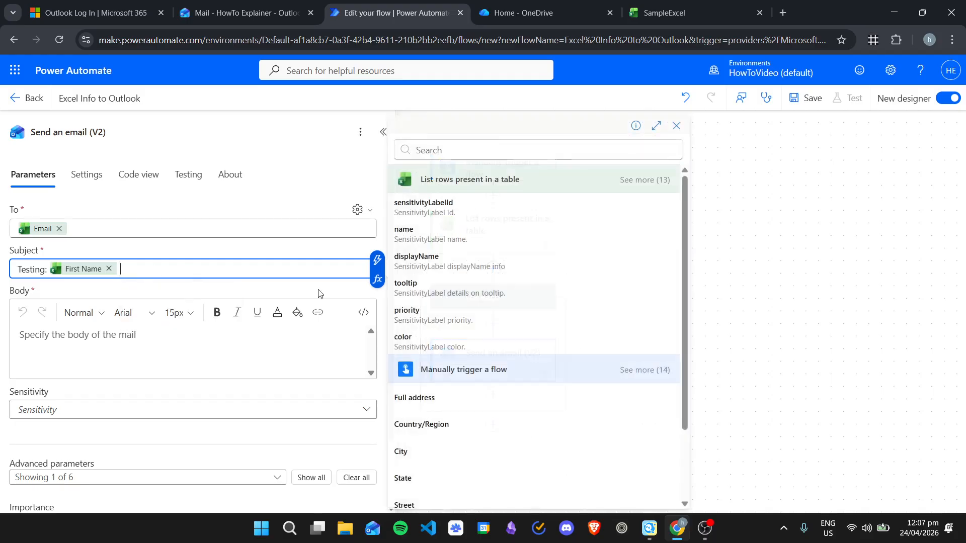
click(647, 185)
scroll(528, 327, down, 3)
click(440, 385)
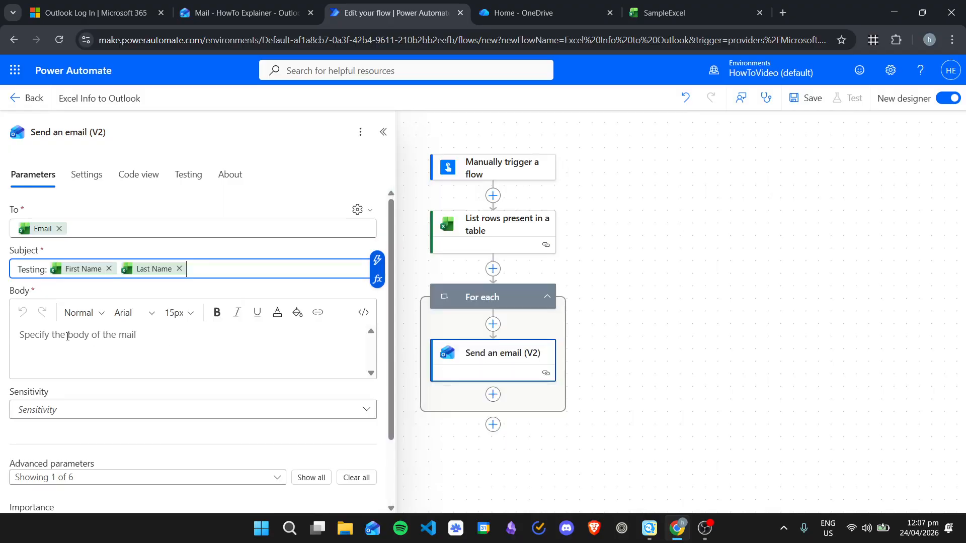
click(109, 343)
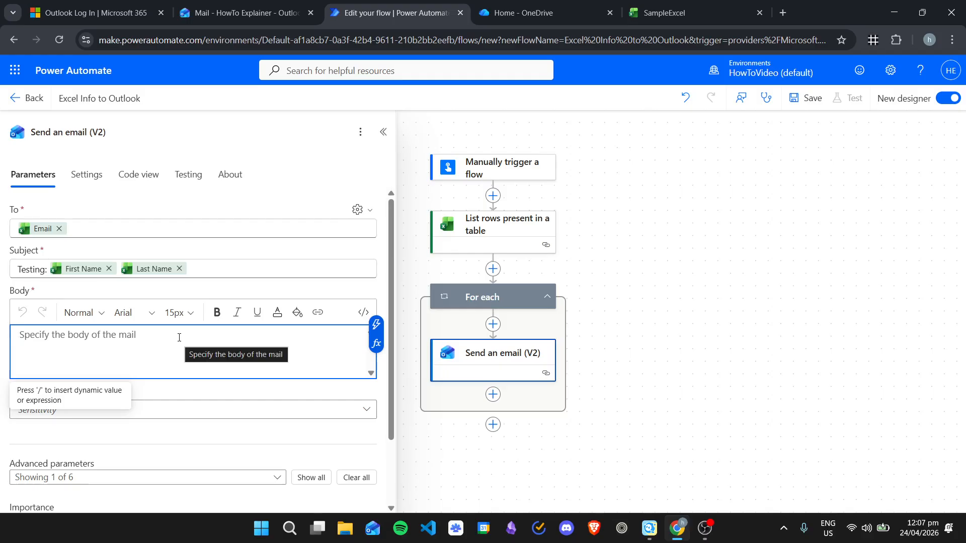
Step: Write the body 'Testingg Email. Did you receive this email?' followed by the First Name and Last Name columns
text(Tes)
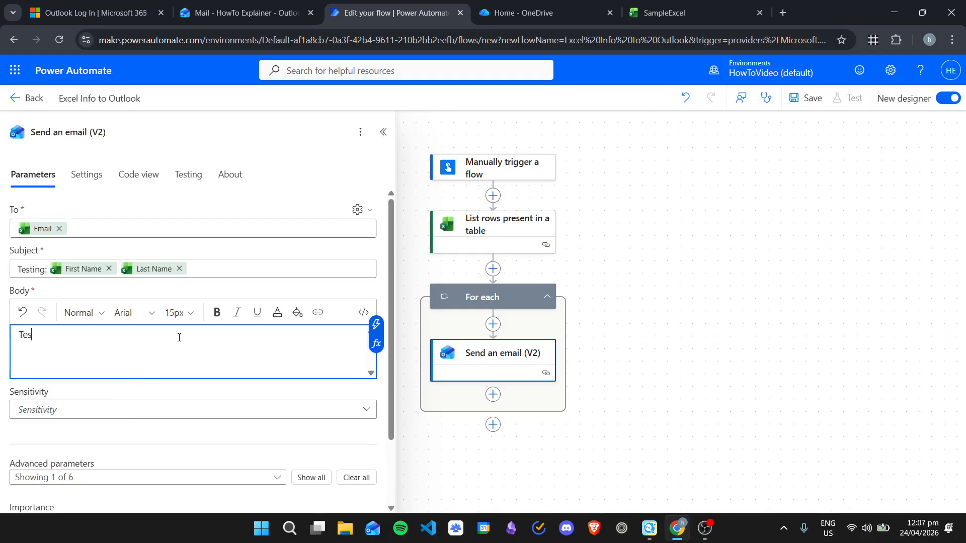
text(tingg Email. Did you receive this email)
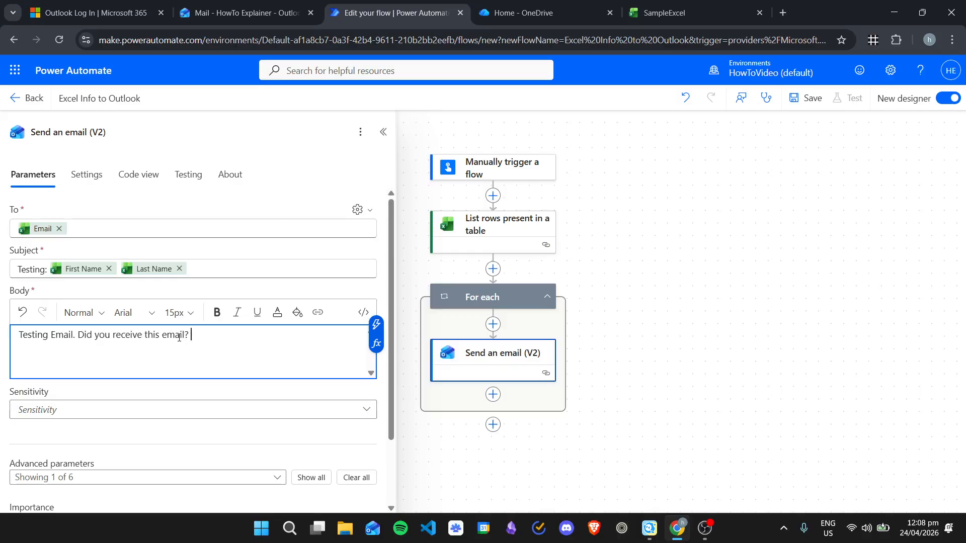
text(? )
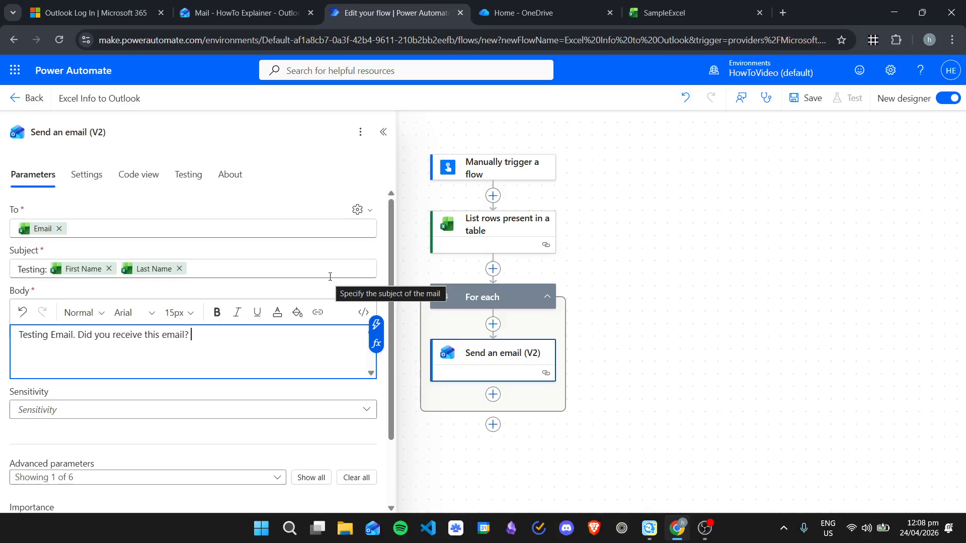
text(/)
click(284, 360)
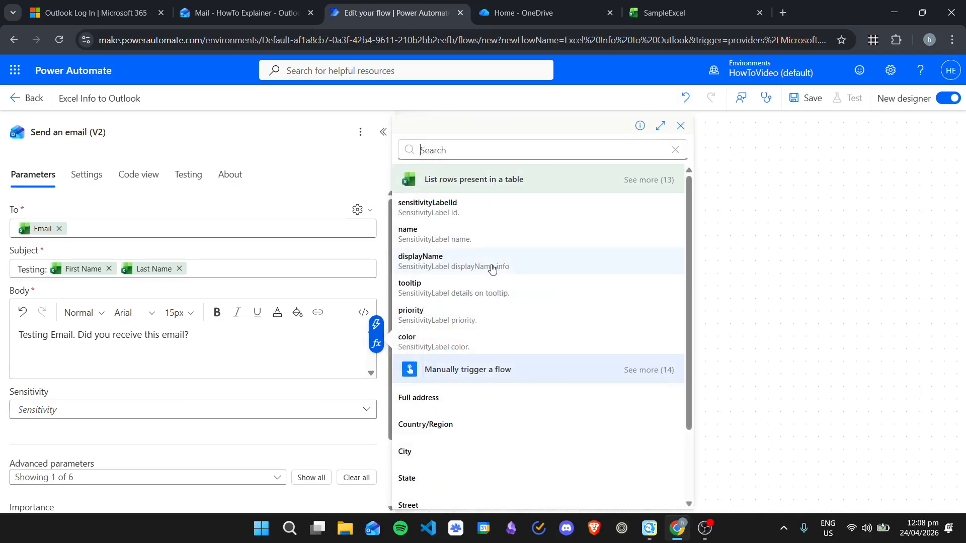
click(665, 181)
click(422, 477)
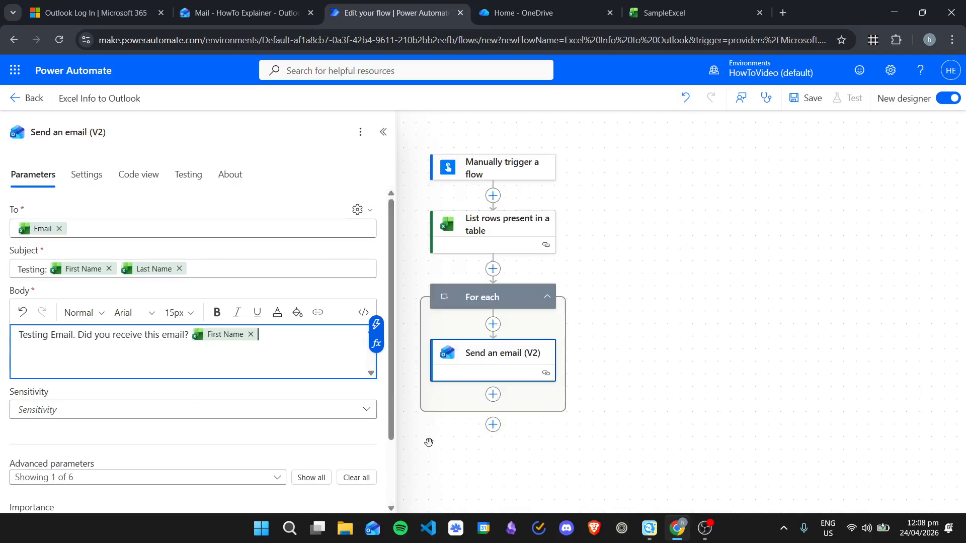
text(/)
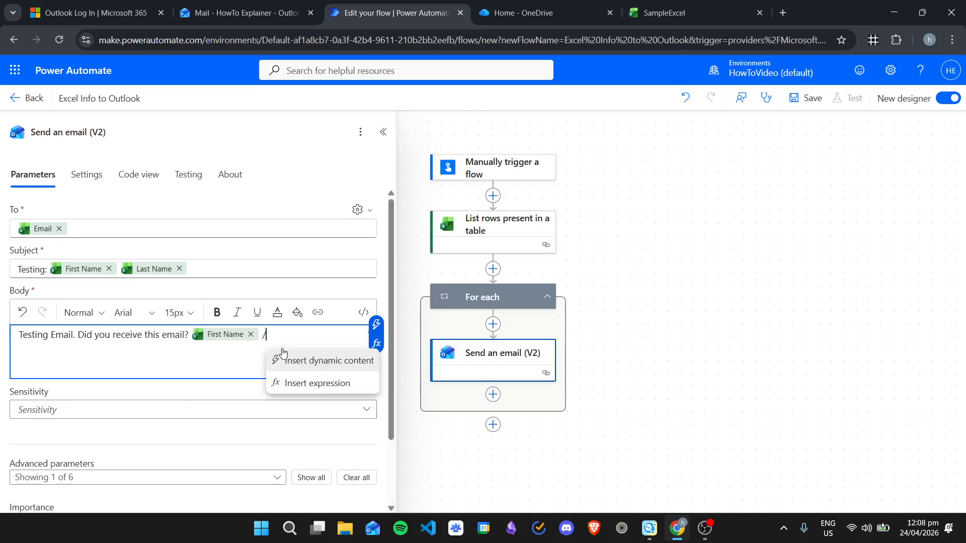
click(286, 363)
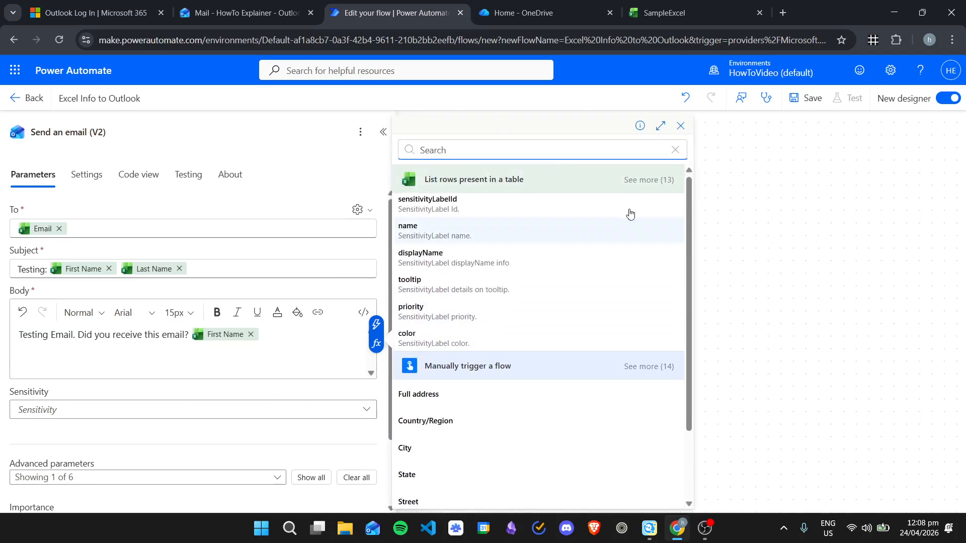
click(644, 180)
click(453, 382)
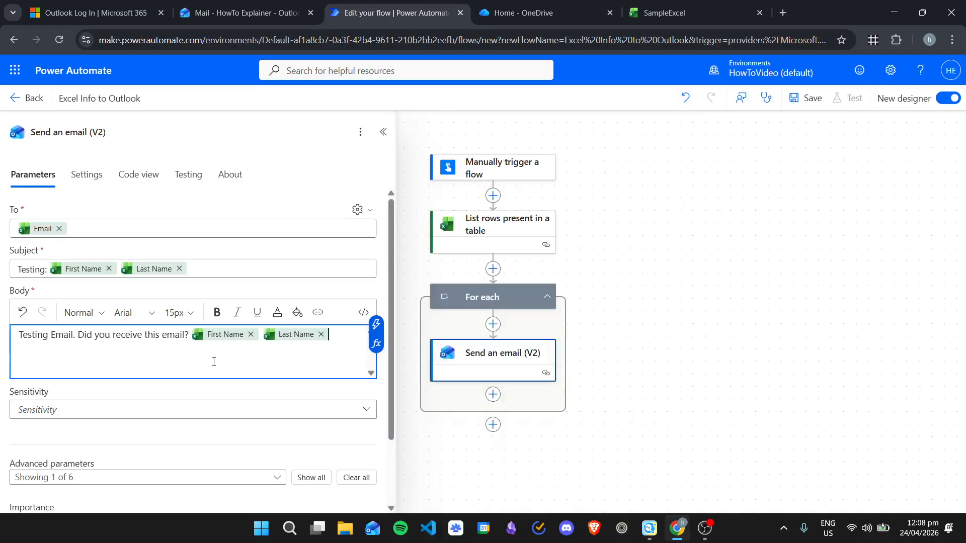
scroll(288, 386, down, 2)
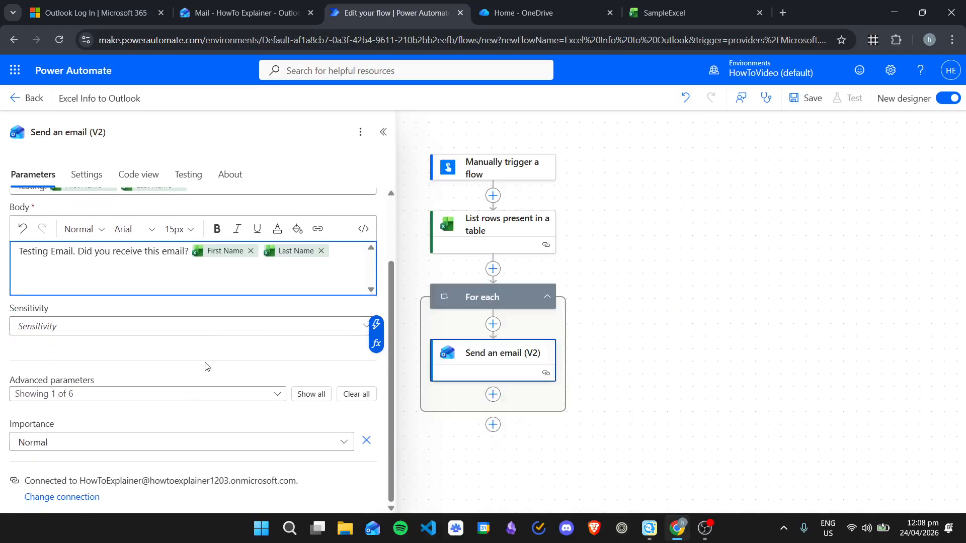
scroll(220, 348, up, 2)
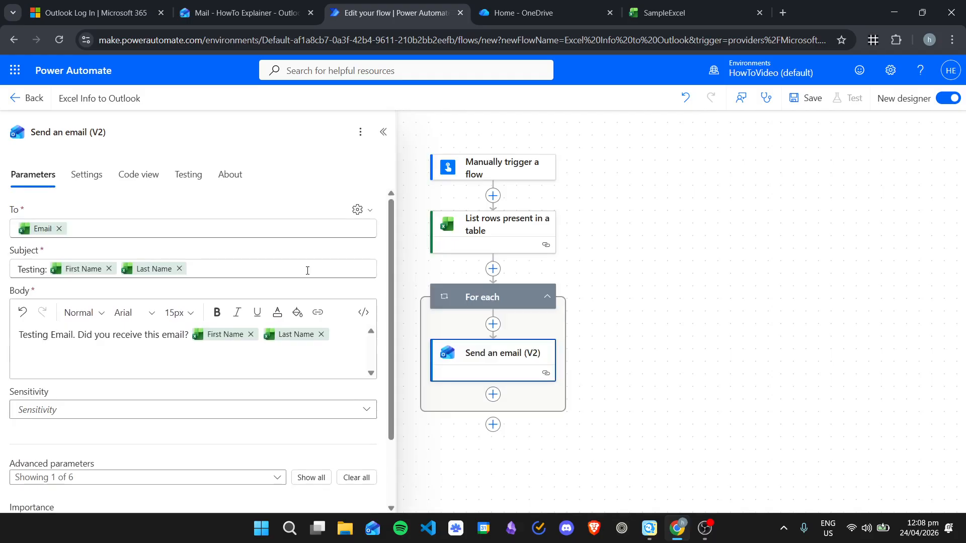
click(383, 132)
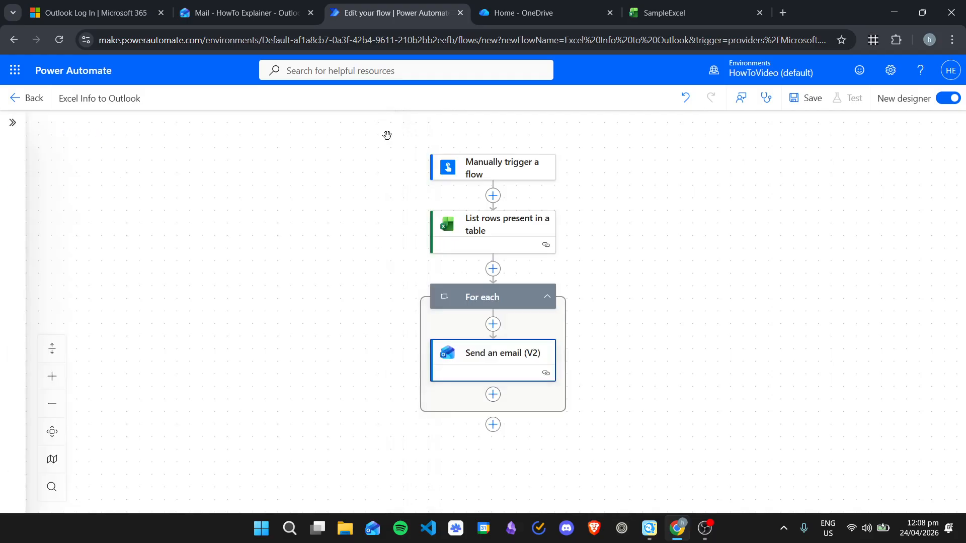
Step: Save the Excel Info to Outlook flow and run a manual test, accepting the connections
click(665, 278)
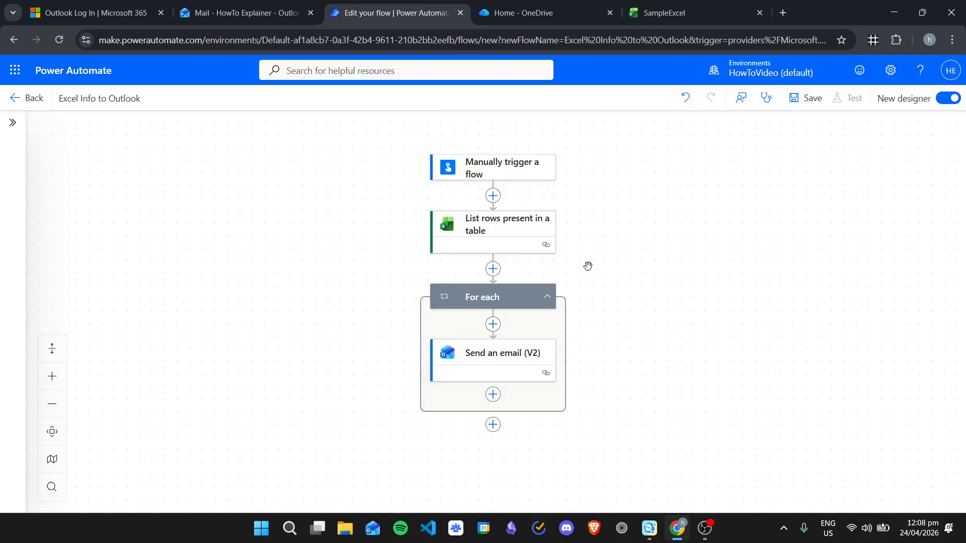
click(806, 99)
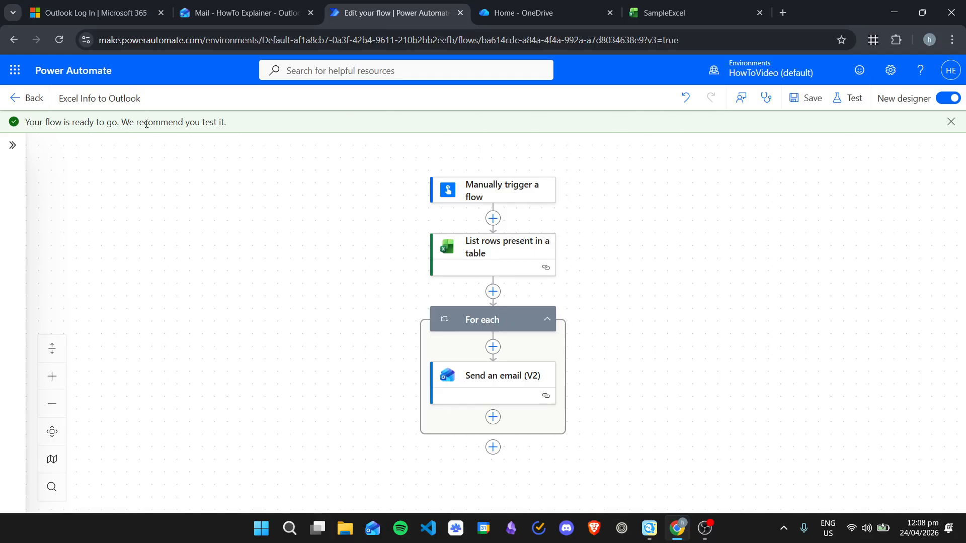
click(849, 98)
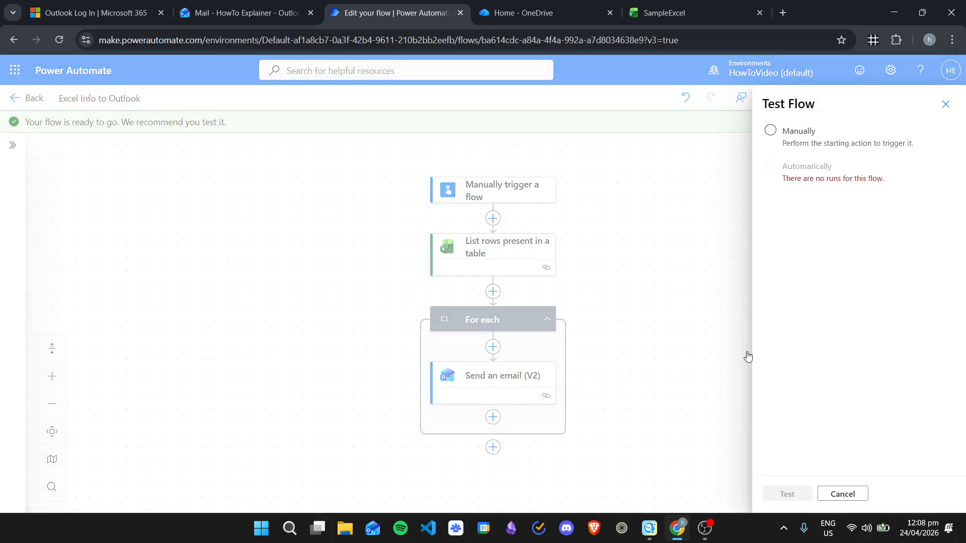
click(770, 130)
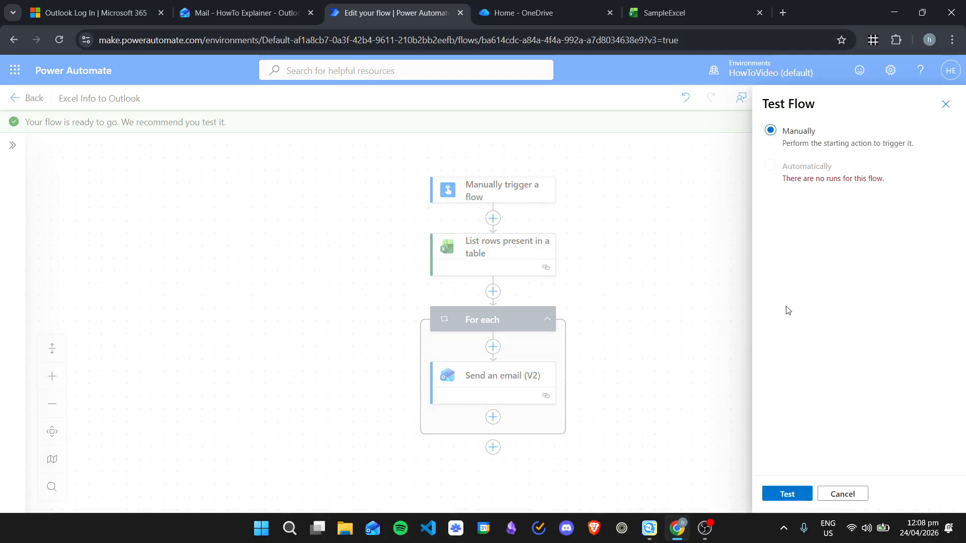
click(778, 494)
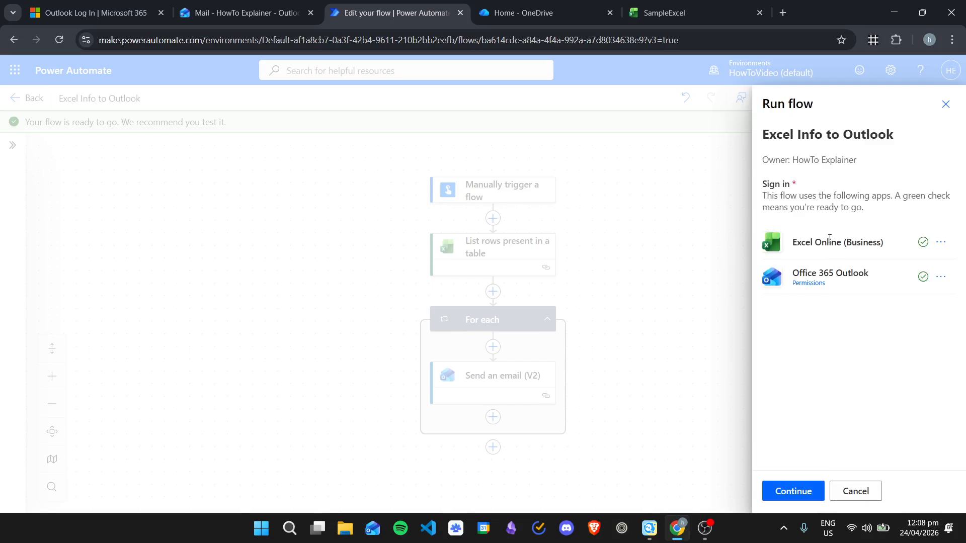
click(794, 493)
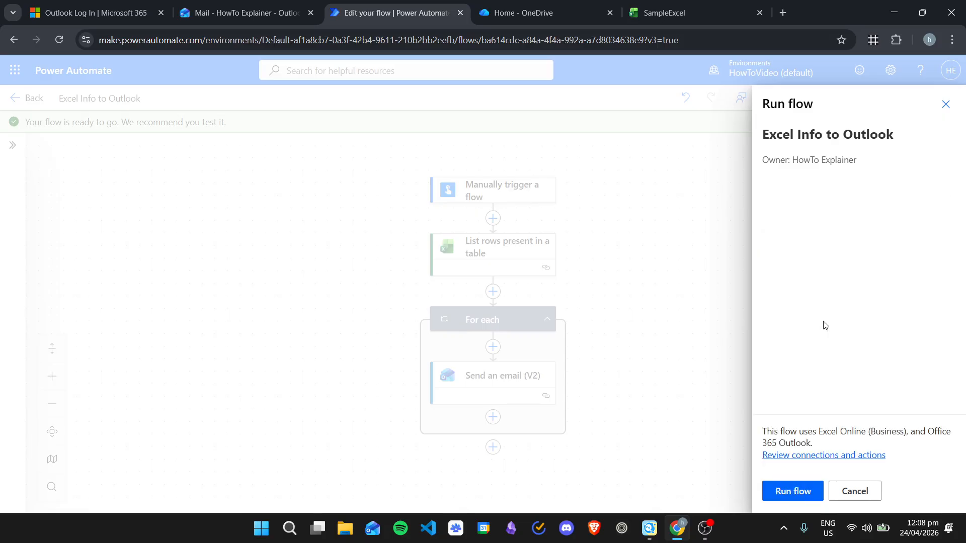
click(794, 490)
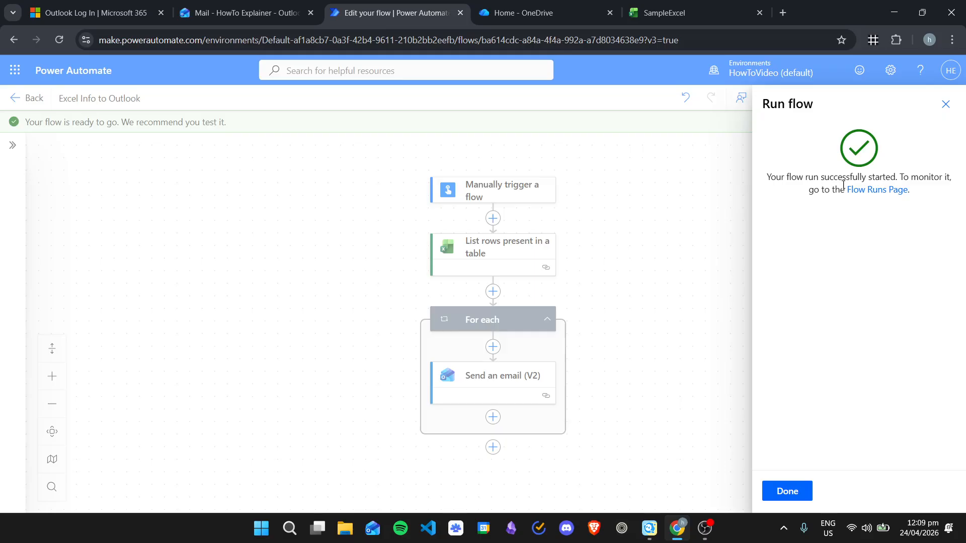
Step: Check the Flow Runs page for the succeeded test, then switch to the SampleExcel workbook
click(877, 191)
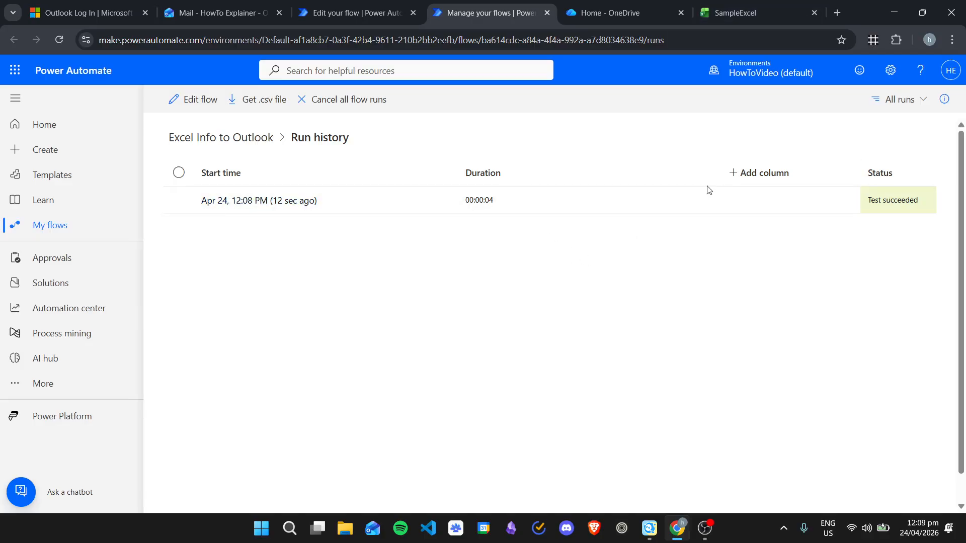
click(751, 7)
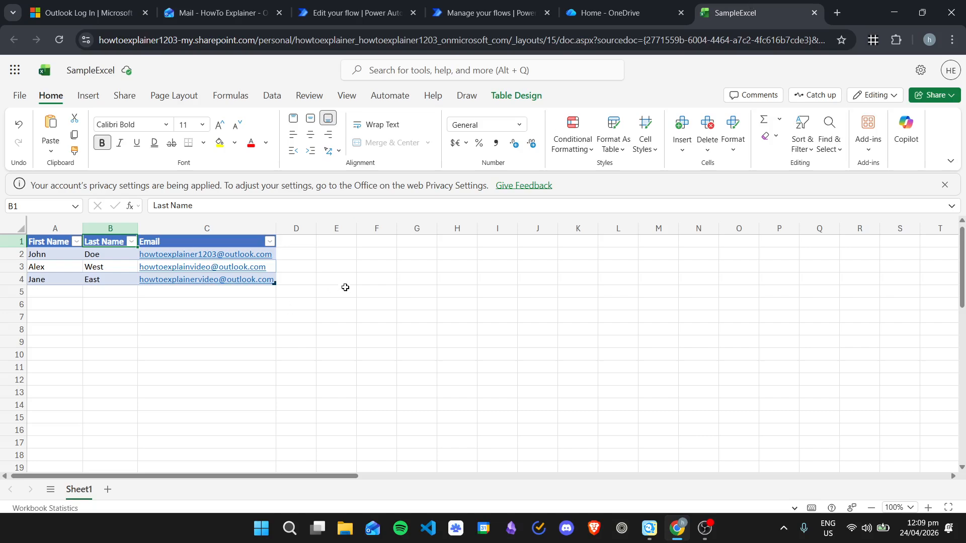
Step: Look over the names and emails in the SampleExcel table, then go back to the run history
click(336, 267)
click(123, 254)
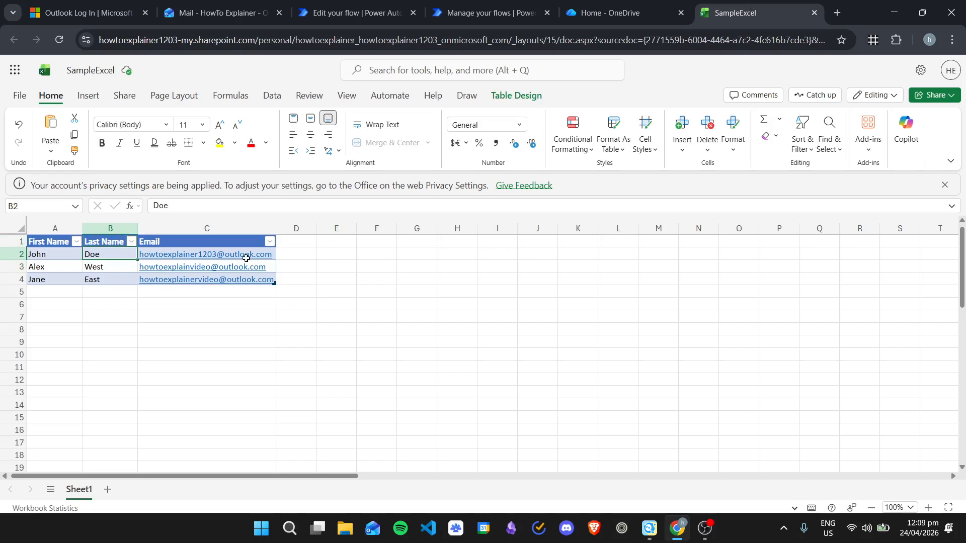
mouse_move(250, 282)
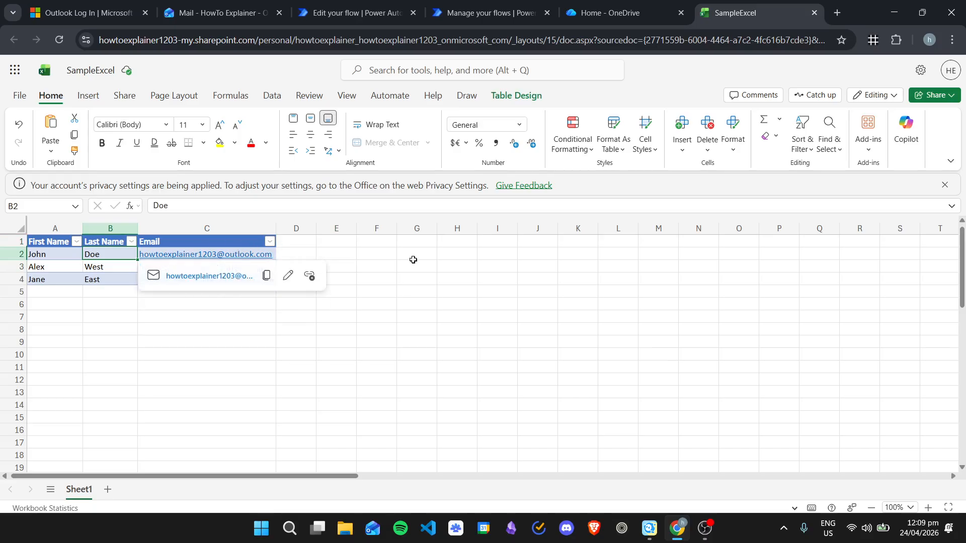
click(478, 13)
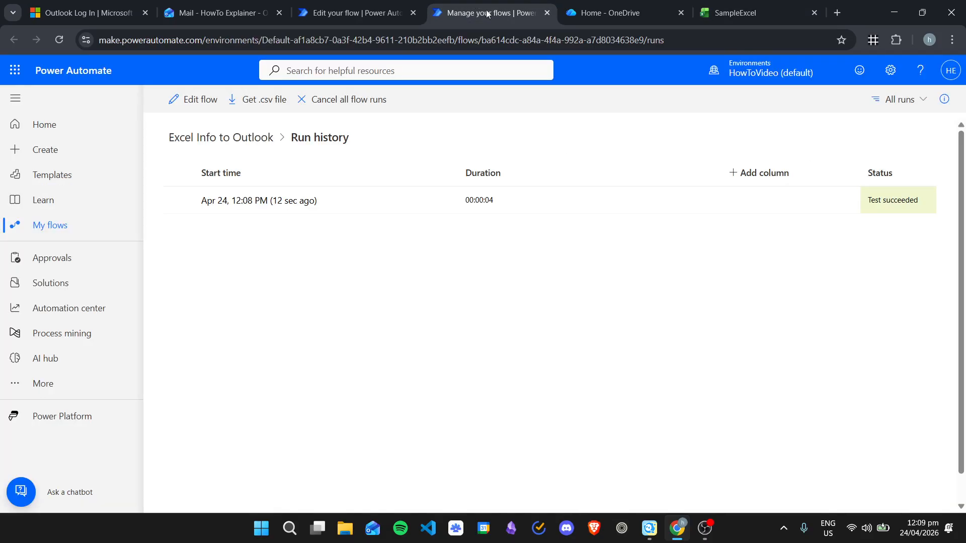
Step: Bring up Outlook desktop and open the mail account's Junk Email folder
click(372, 528)
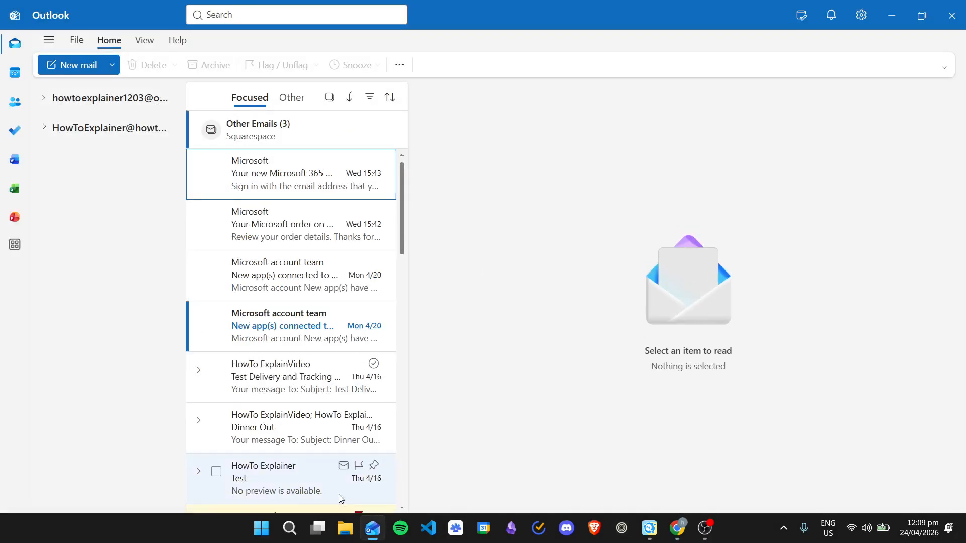
key(alt+Tab)
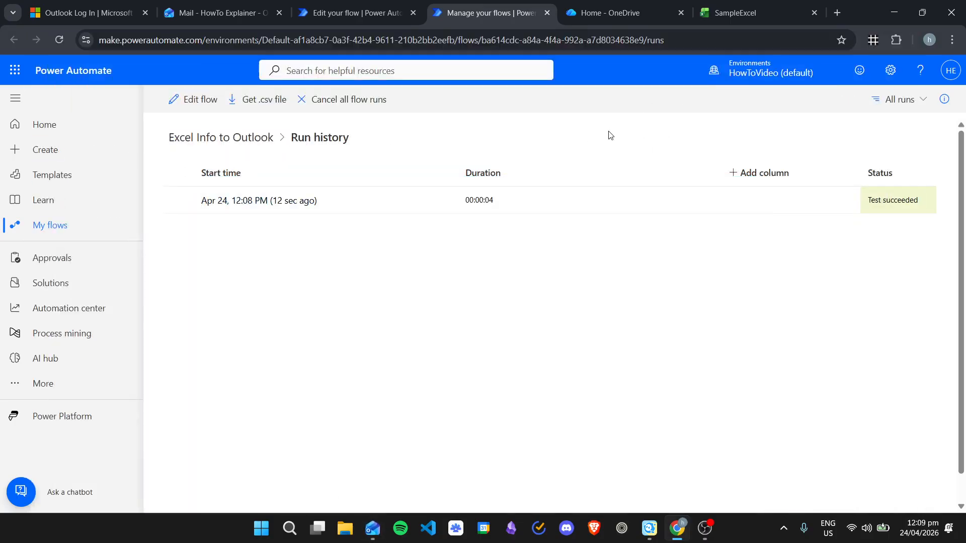
click(372, 528)
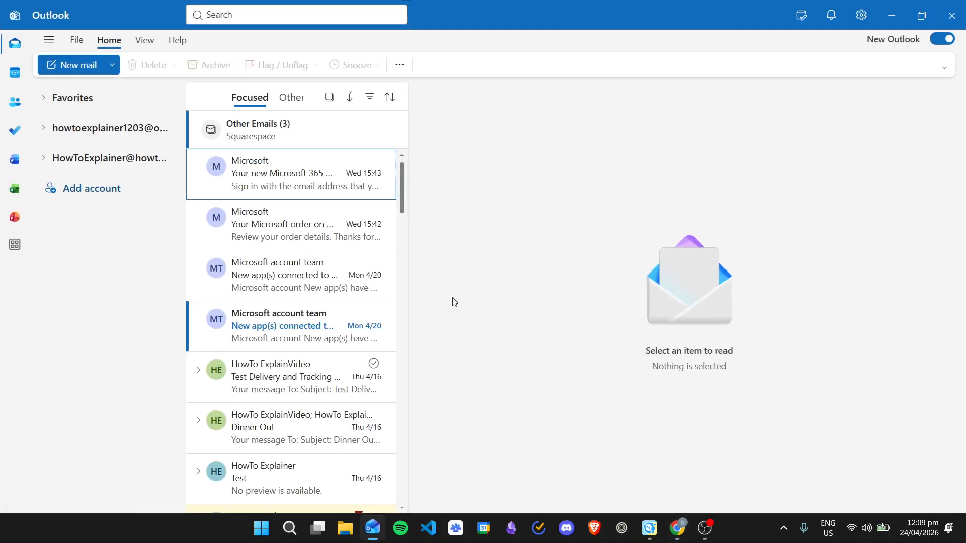
click(83, 128)
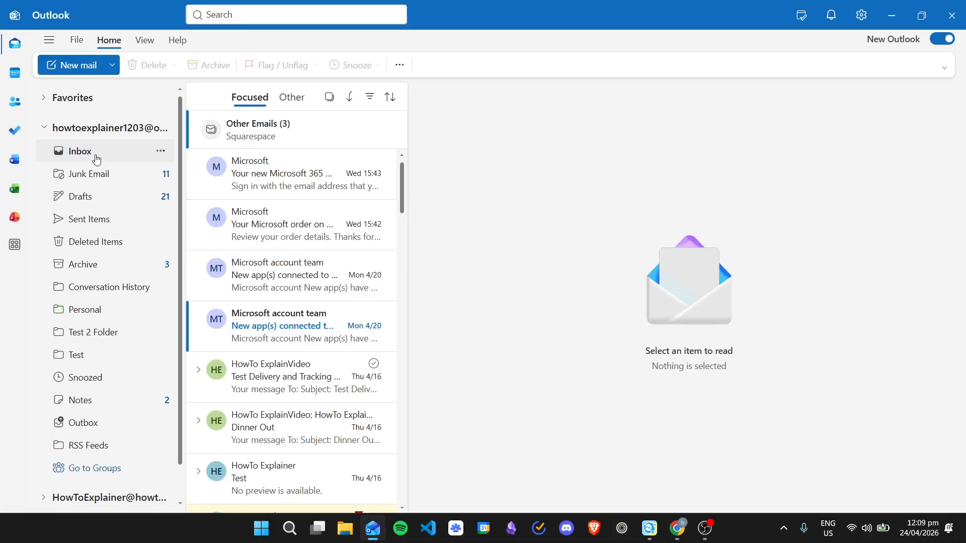
click(96, 159)
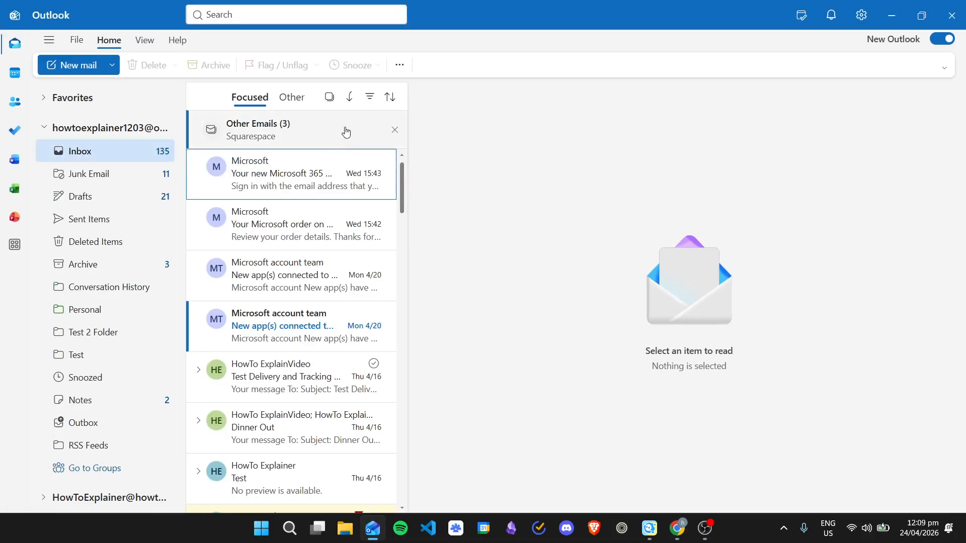
click(84, 171)
click(103, 134)
click(98, 129)
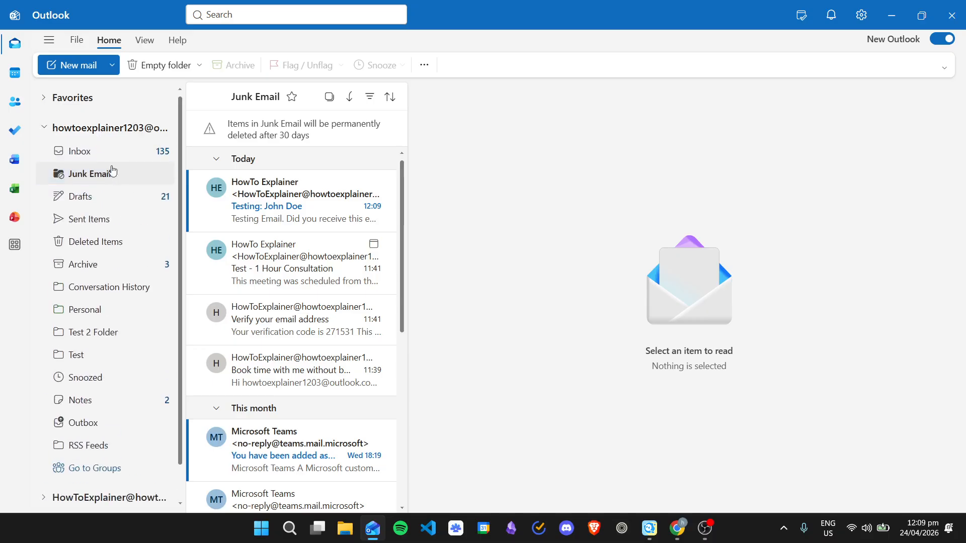
click(129, 168)
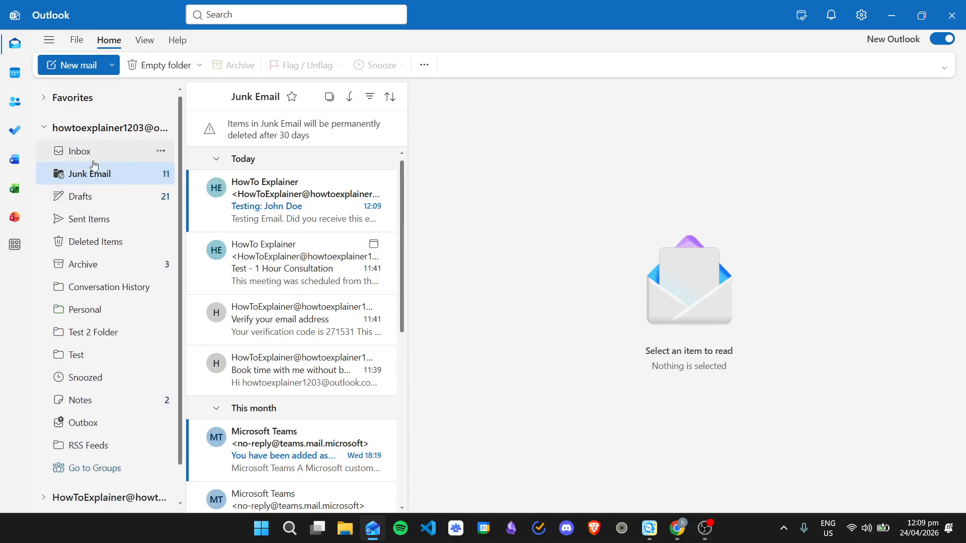
Step: Open the flow's 'Testing:' email in Junk Email for reading
click(289, 200)
right_click(290, 200)
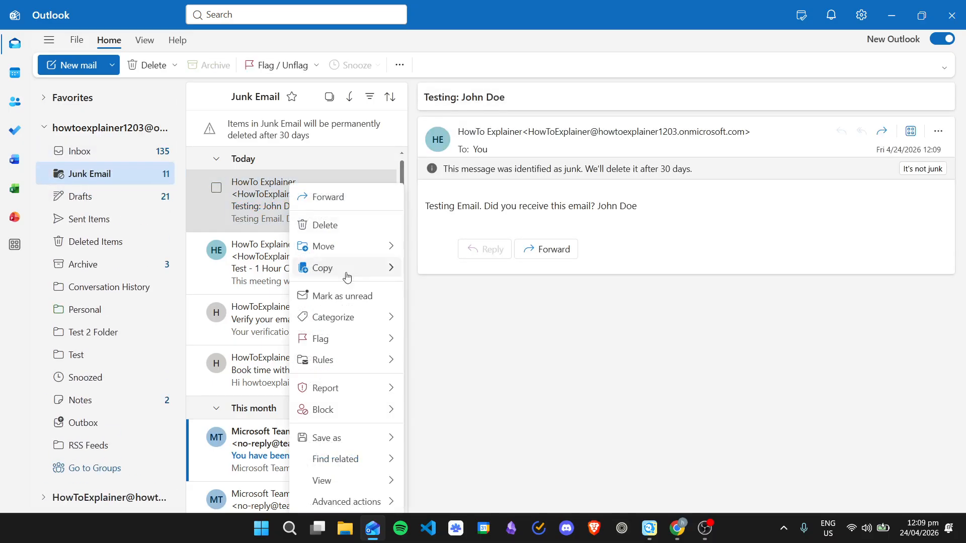
click(545, 342)
click(92, 160)
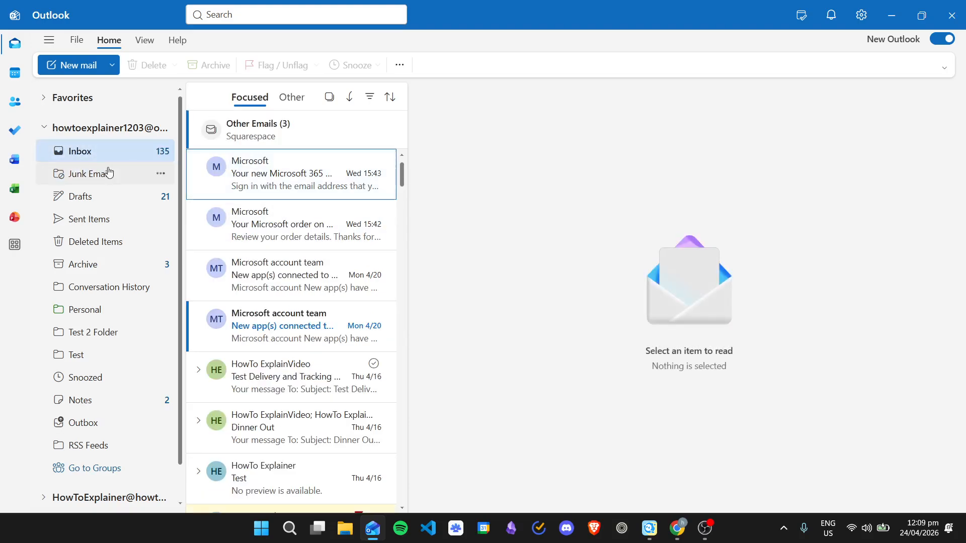
click(90, 173)
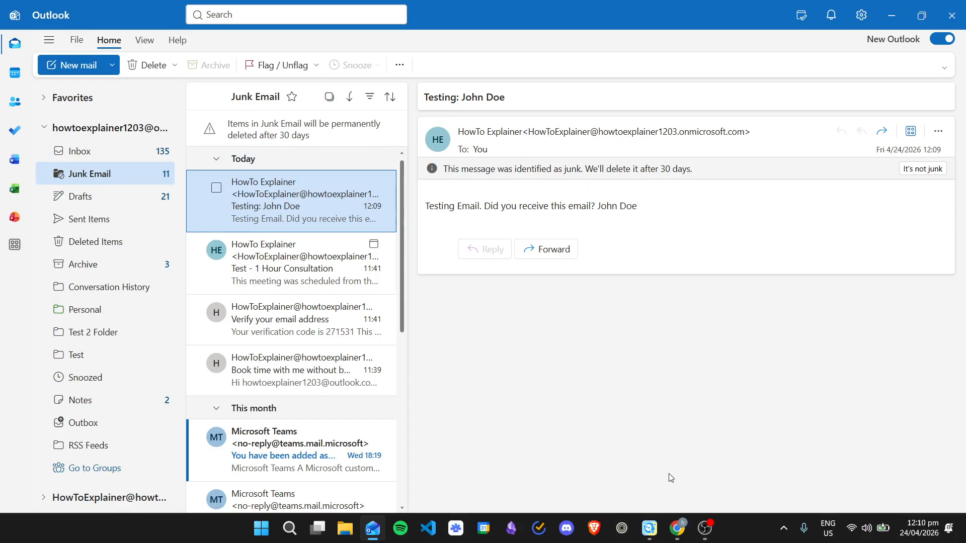
click(679, 528)
click(735, 7)
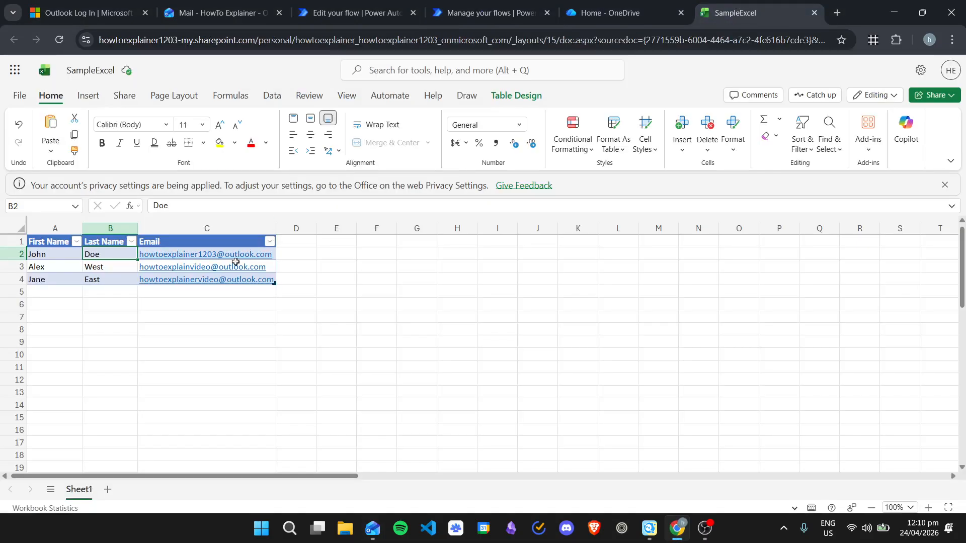
mouse_move(236, 256)
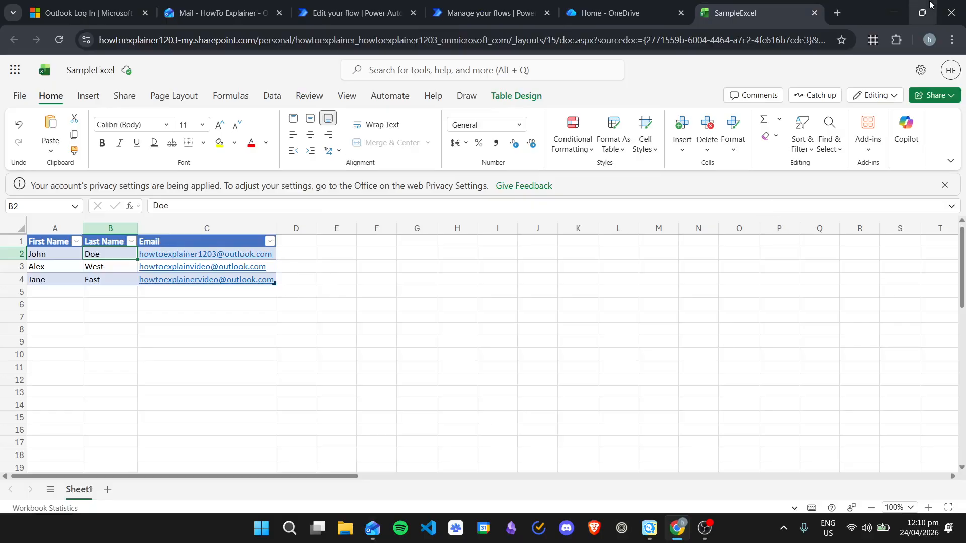
click(894, 12)
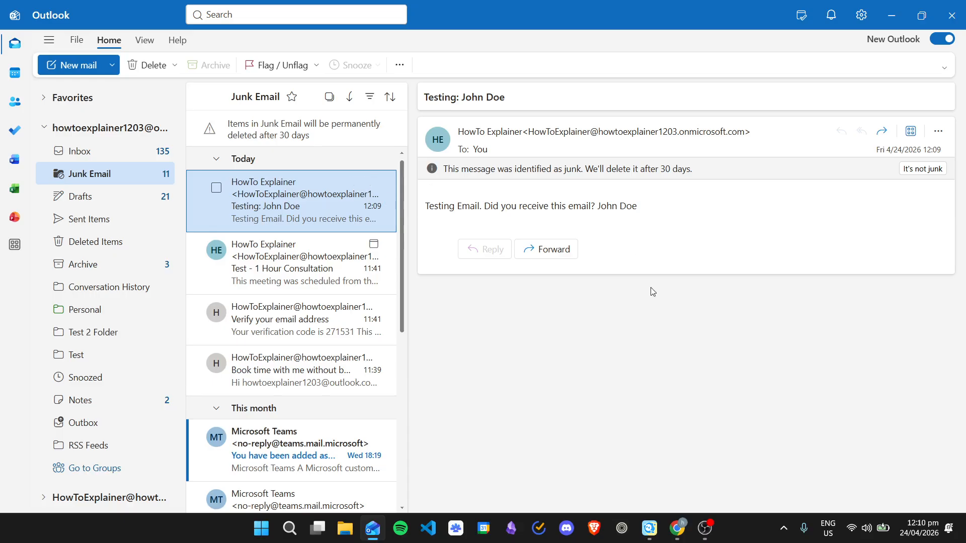
Step: Mark the flow's test email as not junk and trust its sender
click(668, 306)
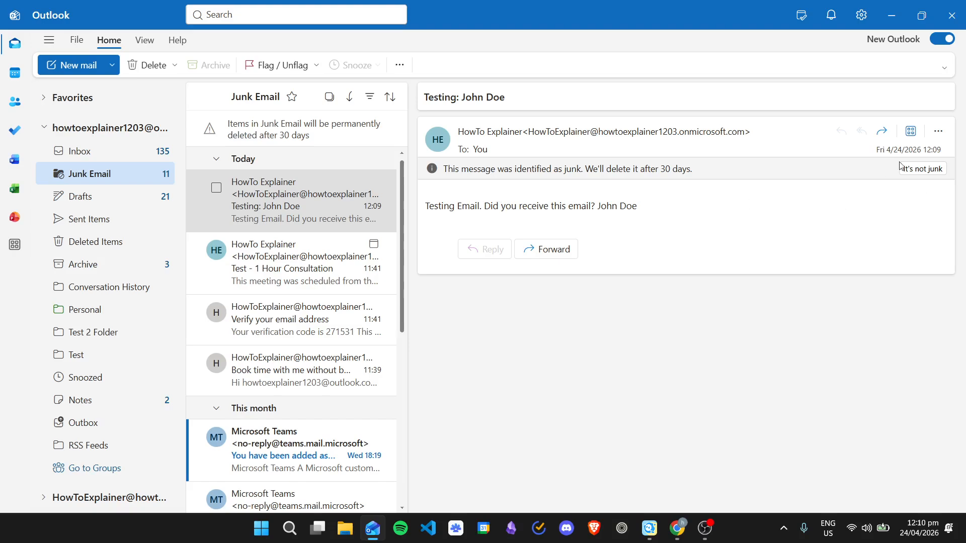
click(924, 170)
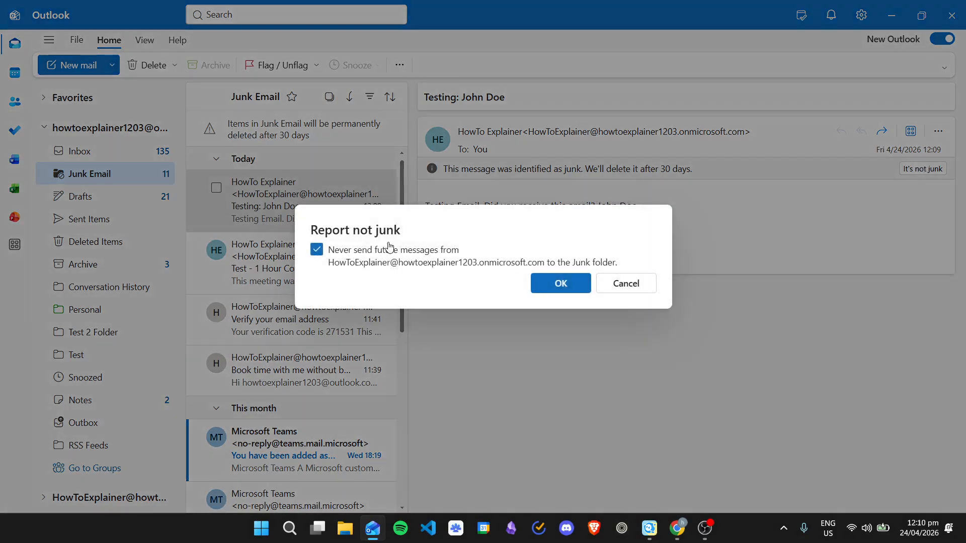
click(560, 290)
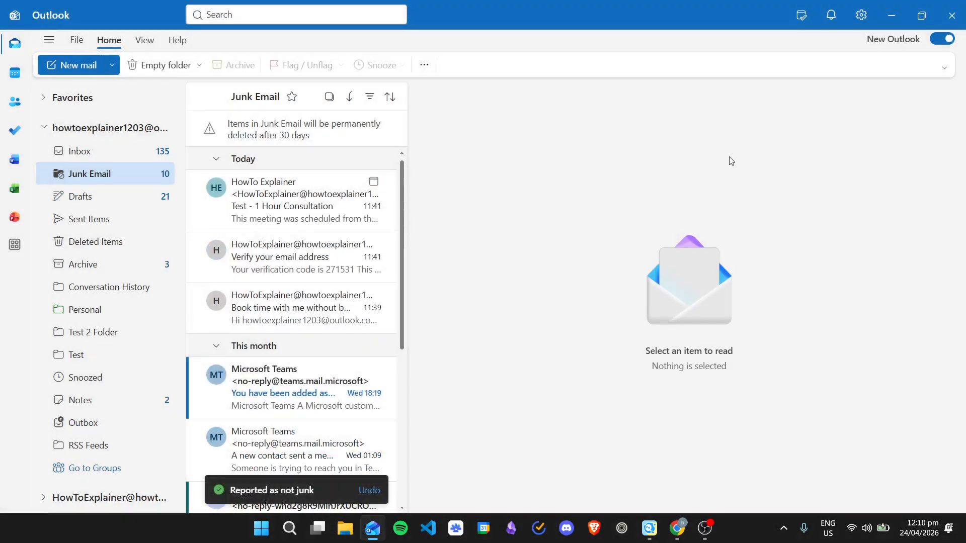
Step: Open the Testing email from the Inbox, then return to the browser
click(97, 152)
click(255, 177)
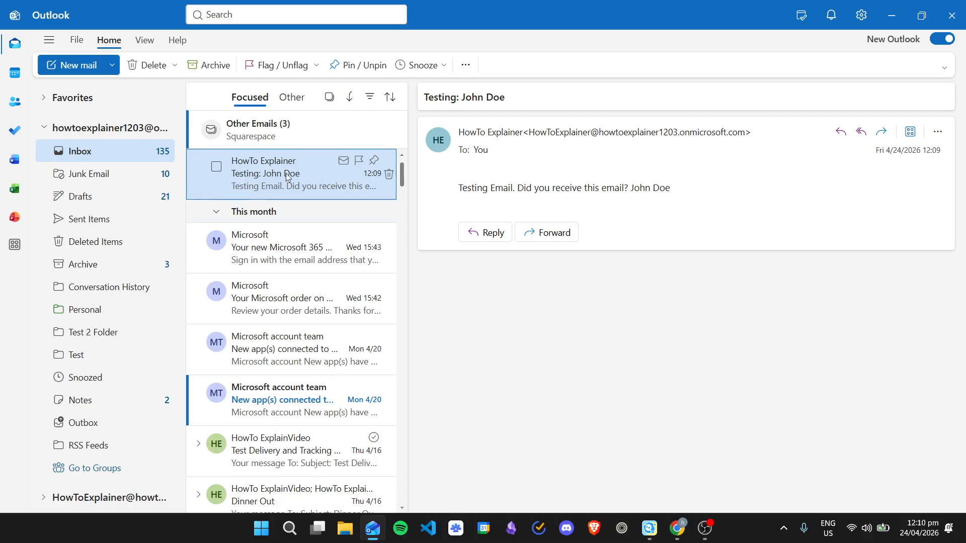
click(713, 235)
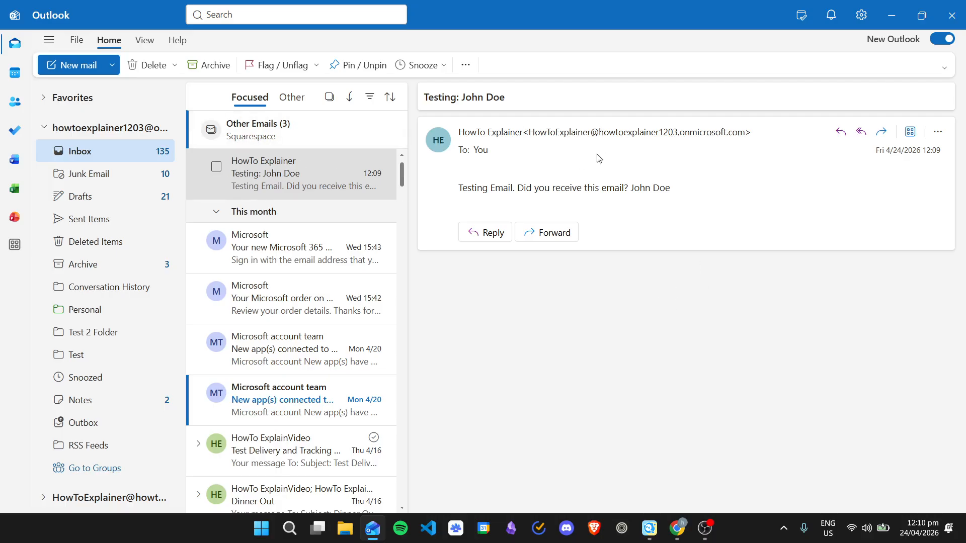
click(677, 528)
Step: Confirm the run result, then review rows 3 and 4 (cells A3, B3, B4) in SampleExcel
click(405, 6)
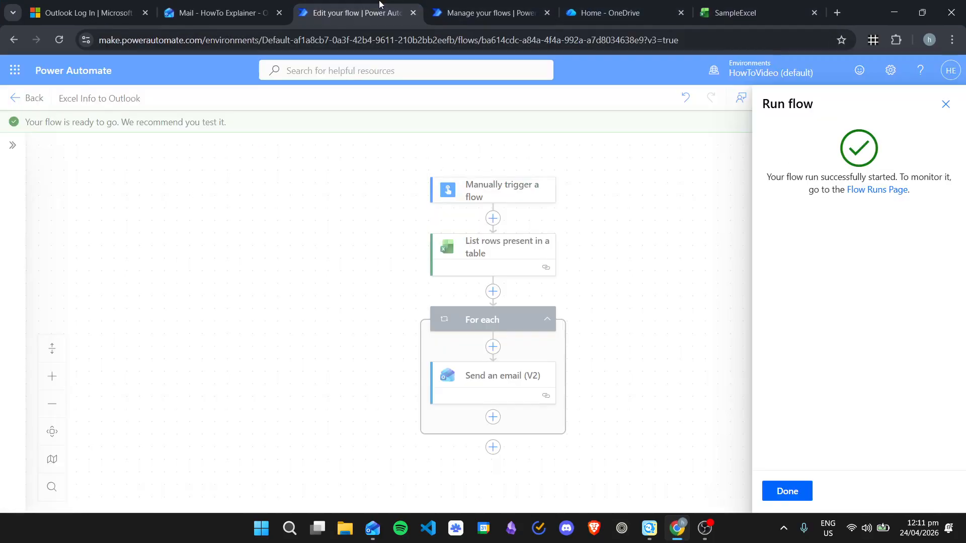
click(483, 12)
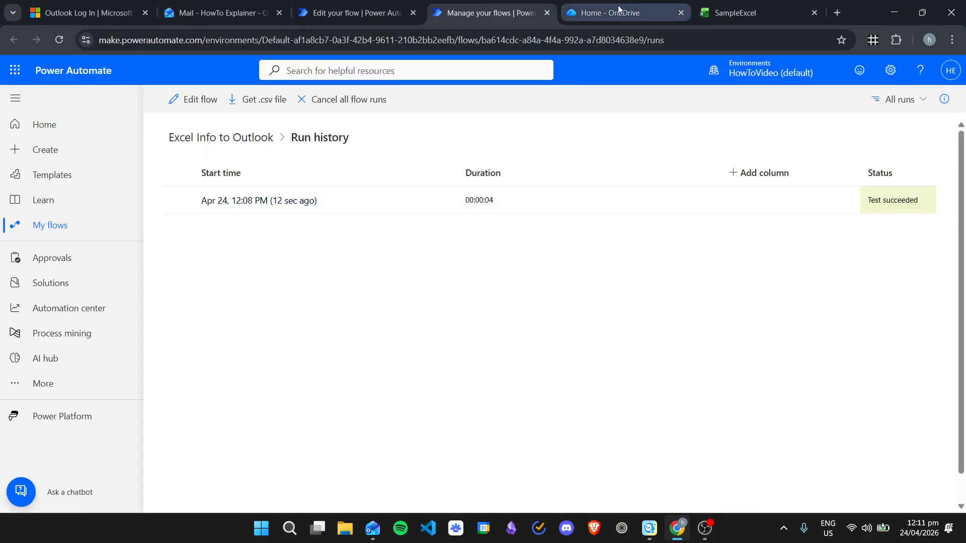
click(724, 5)
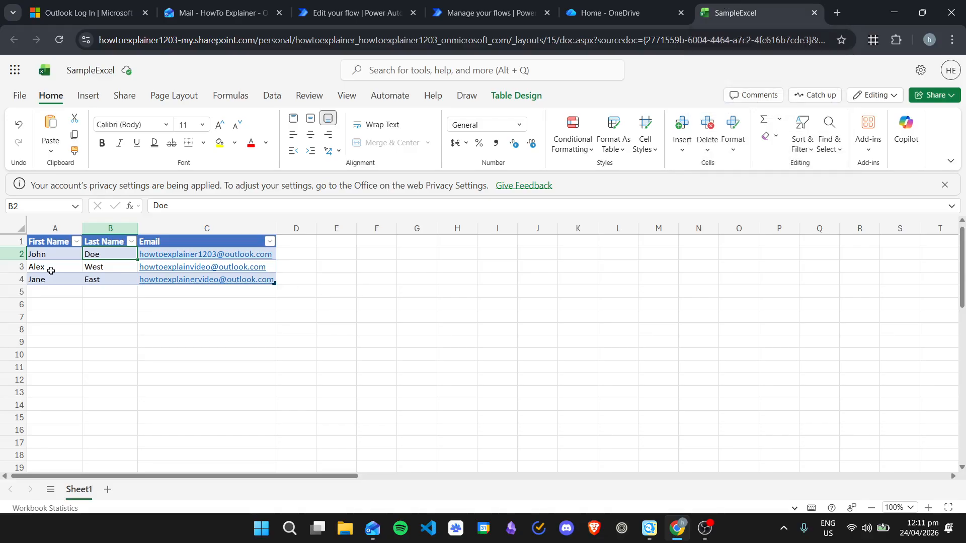
click(104, 270)
click(110, 282)
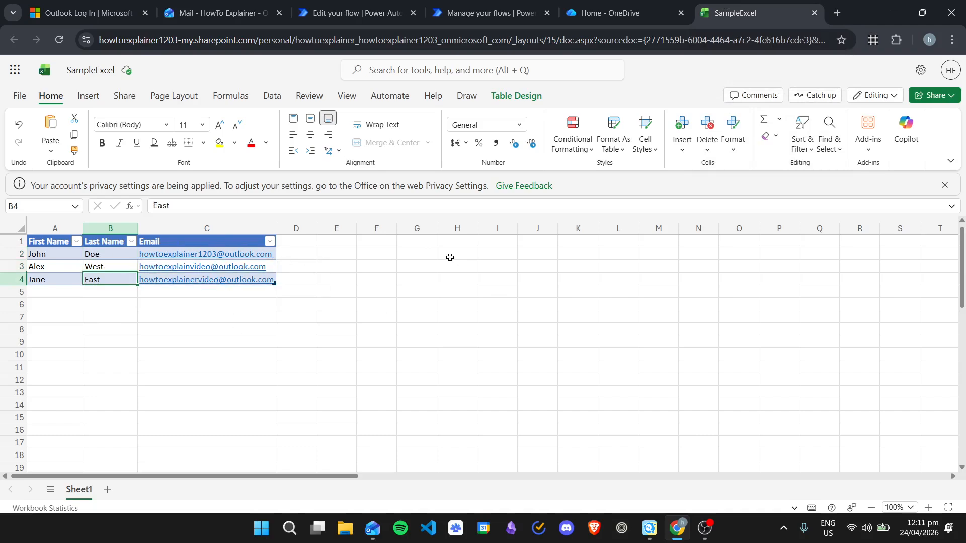
click(50, 269)
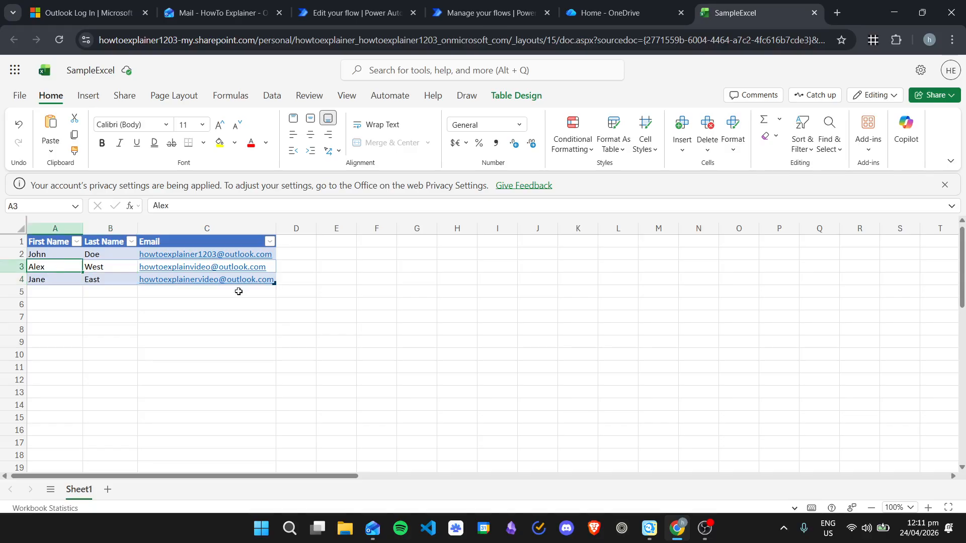
click(121, 271)
click(61, 270)
click(111, 268)
click(62, 266)
click(93, 267)
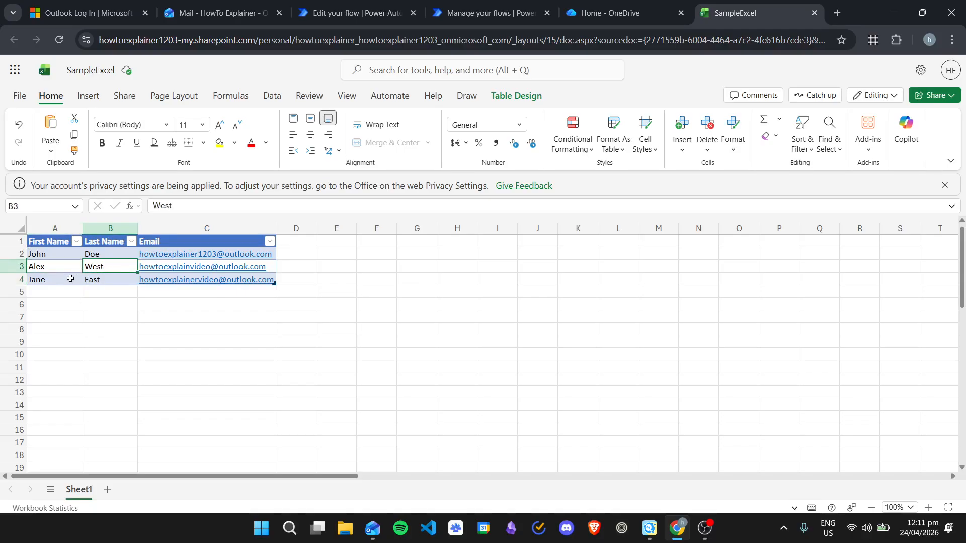
click(91, 280)
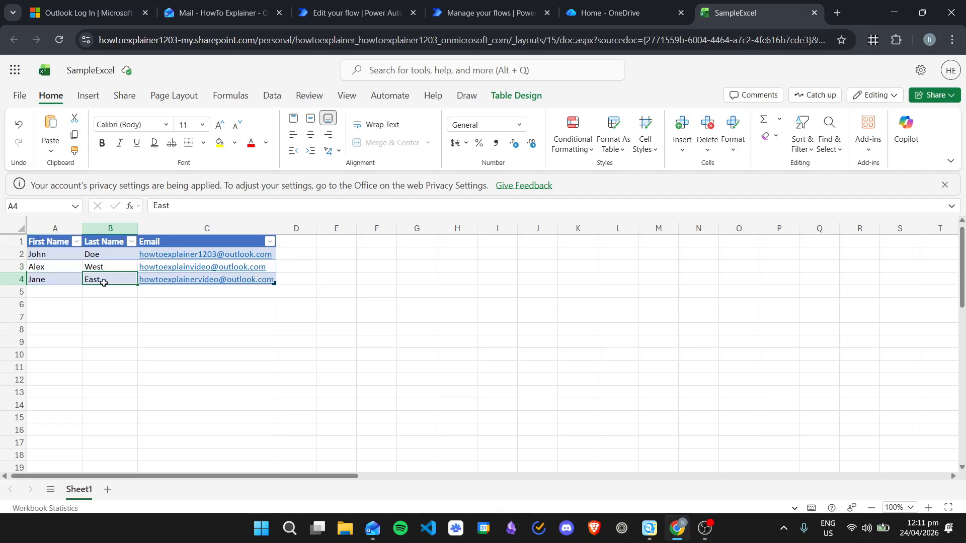
Step: Revisit the flow's run result, then switch to the Outlook web mailbox
click(435, 6)
click(355, 13)
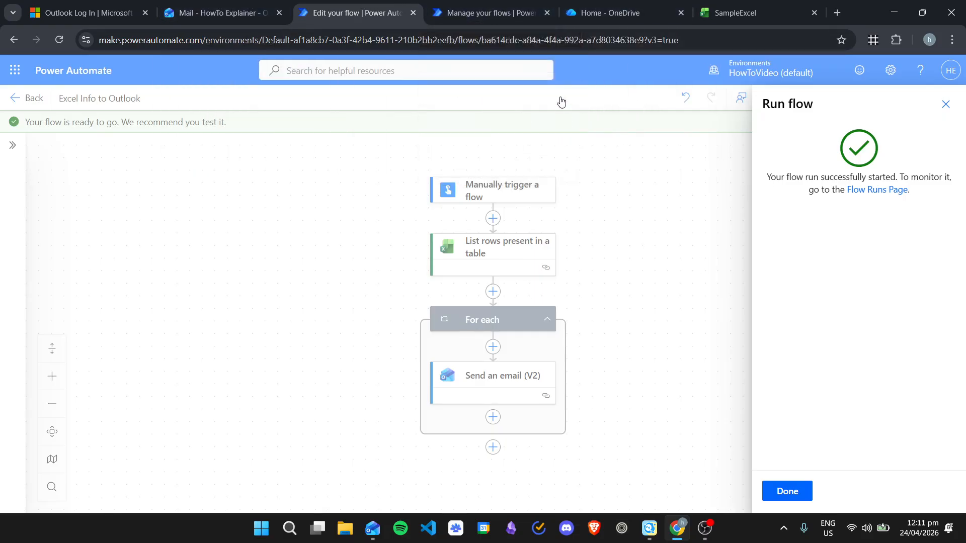
click(221, 12)
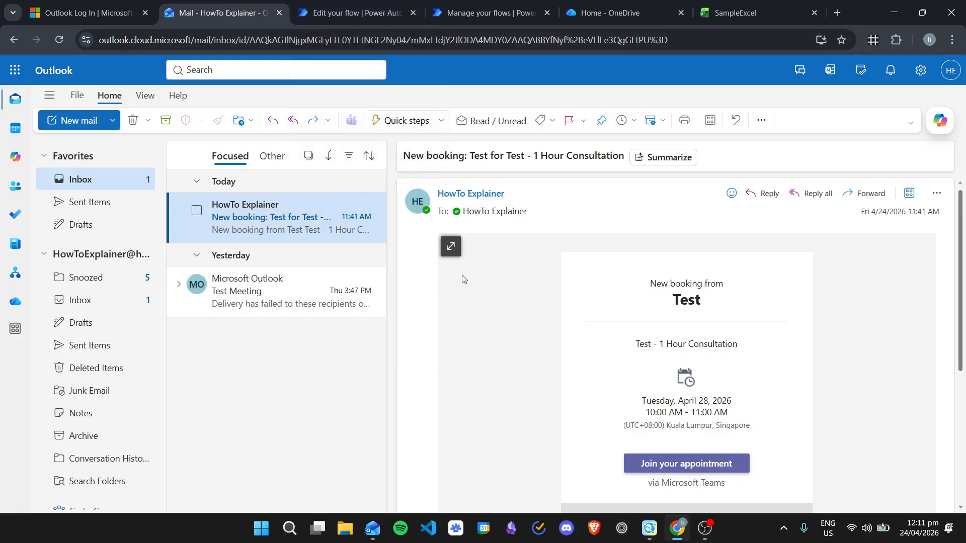
Step: View the Excel Info to Outlook run history, then go back to the SampleExcel workbook
click(503, 4)
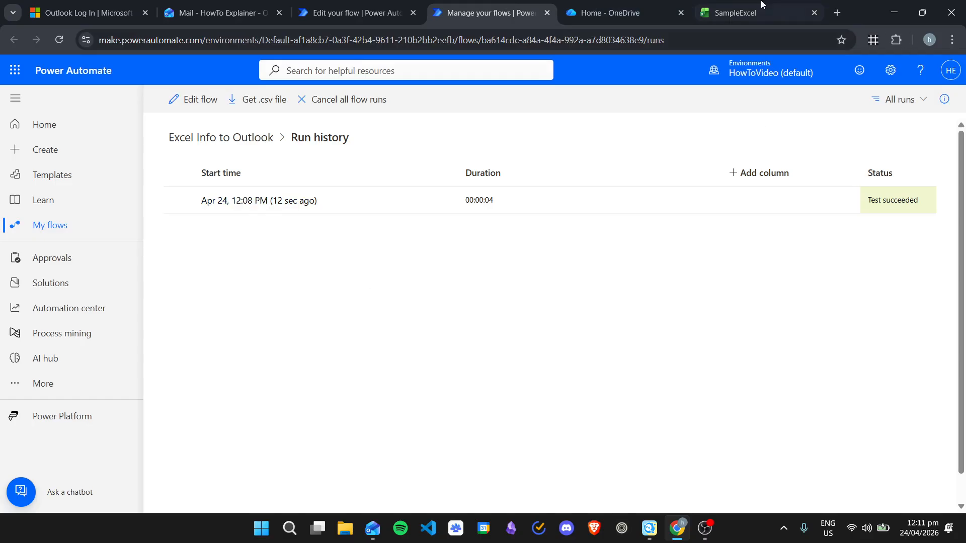
click(734, 13)
click(213, 291)
key(Left)
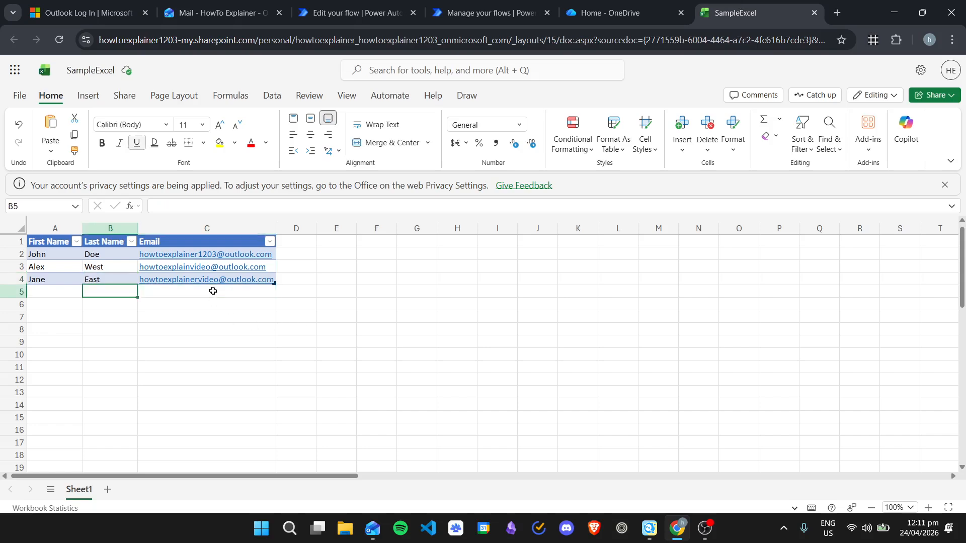
key(Left)
key(Up)
key(Up)
key(Down)
key(Down)
key(Down)
key(Down)
key(Up)
key(Up)
key(Up)
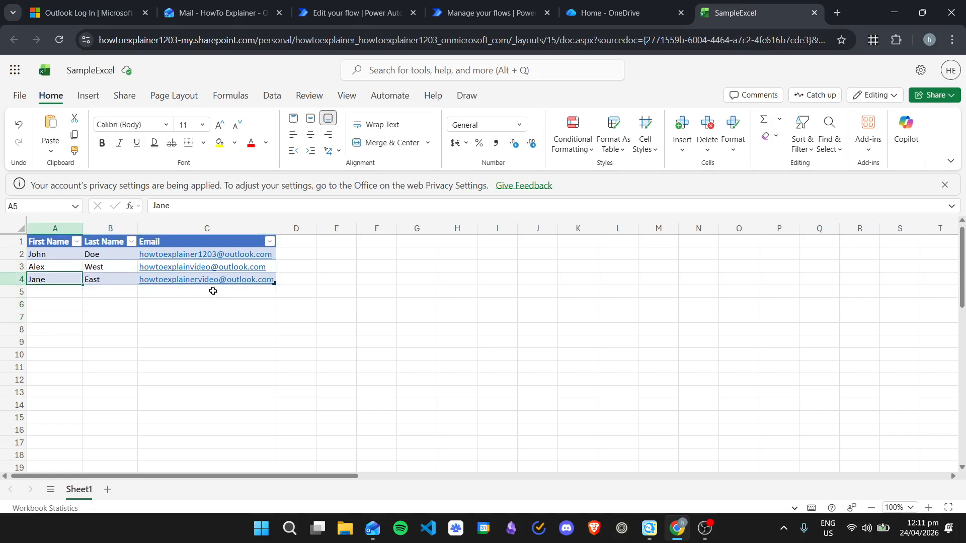
key(Right)
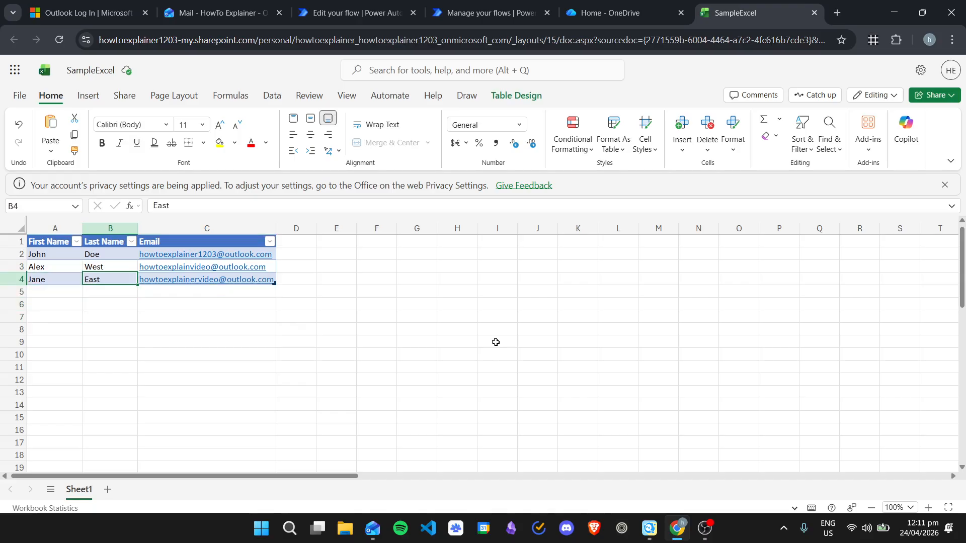
click(579, 5)
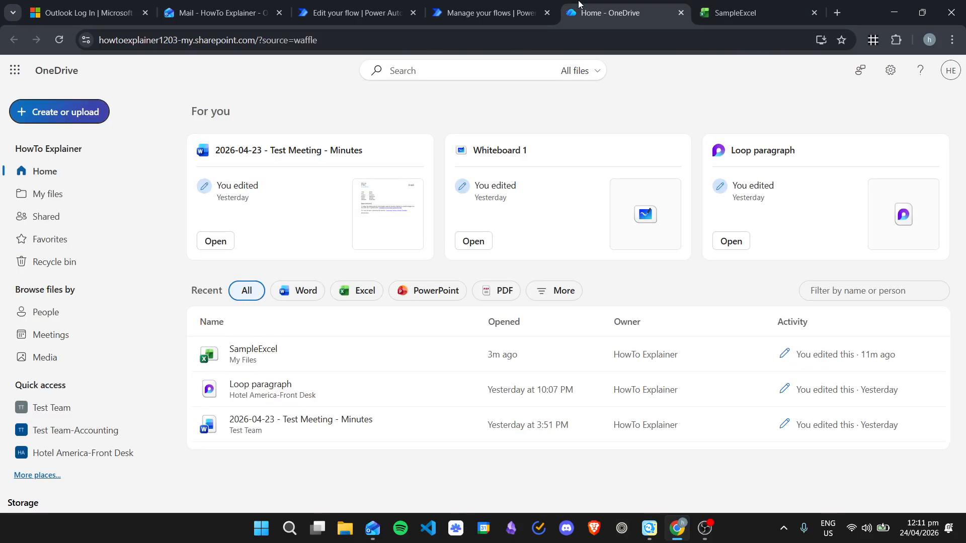
click(734, 13)
click(45, 254)
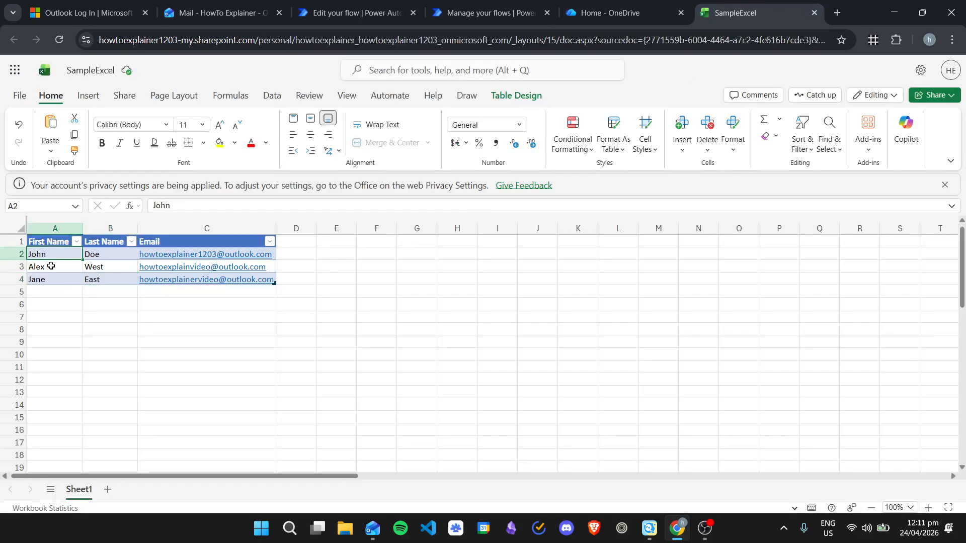
click(51, 266)
click(51, 279)
click(57, 308)
click(97, 363)
click(109, 289)
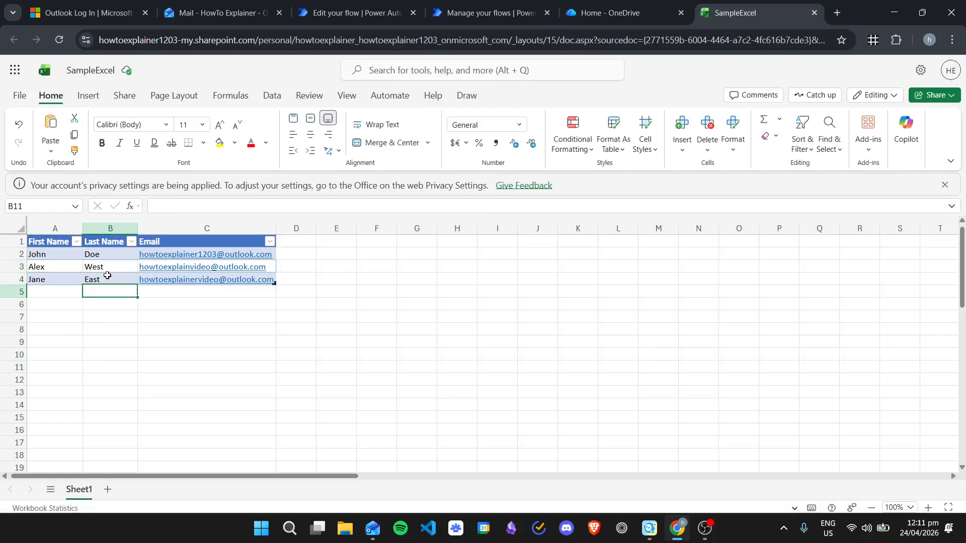
click(107, 267)
click(109, 256)
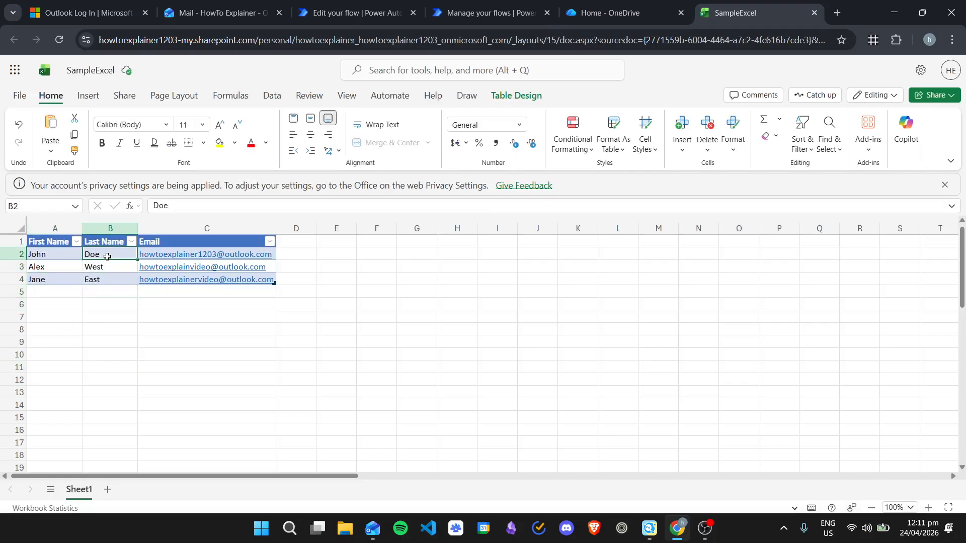
click(495, 13)
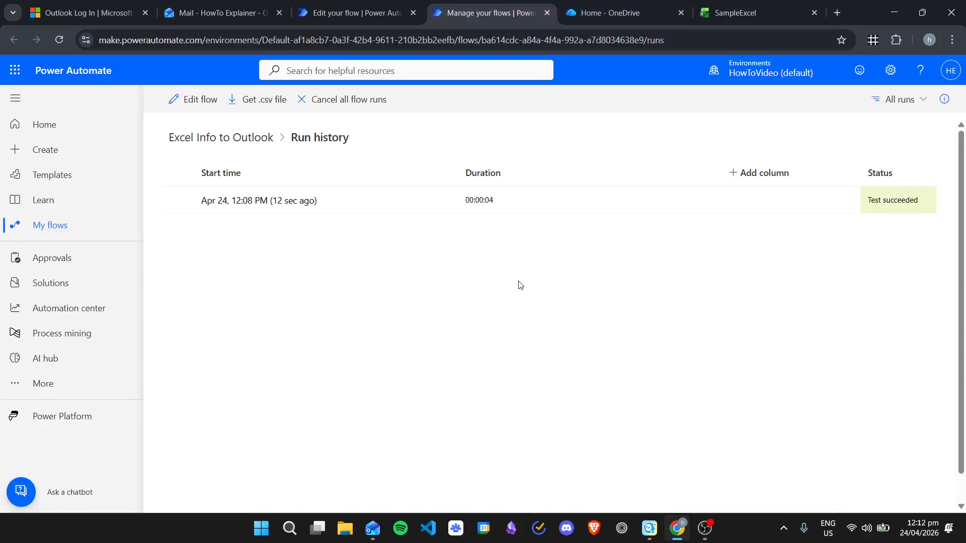